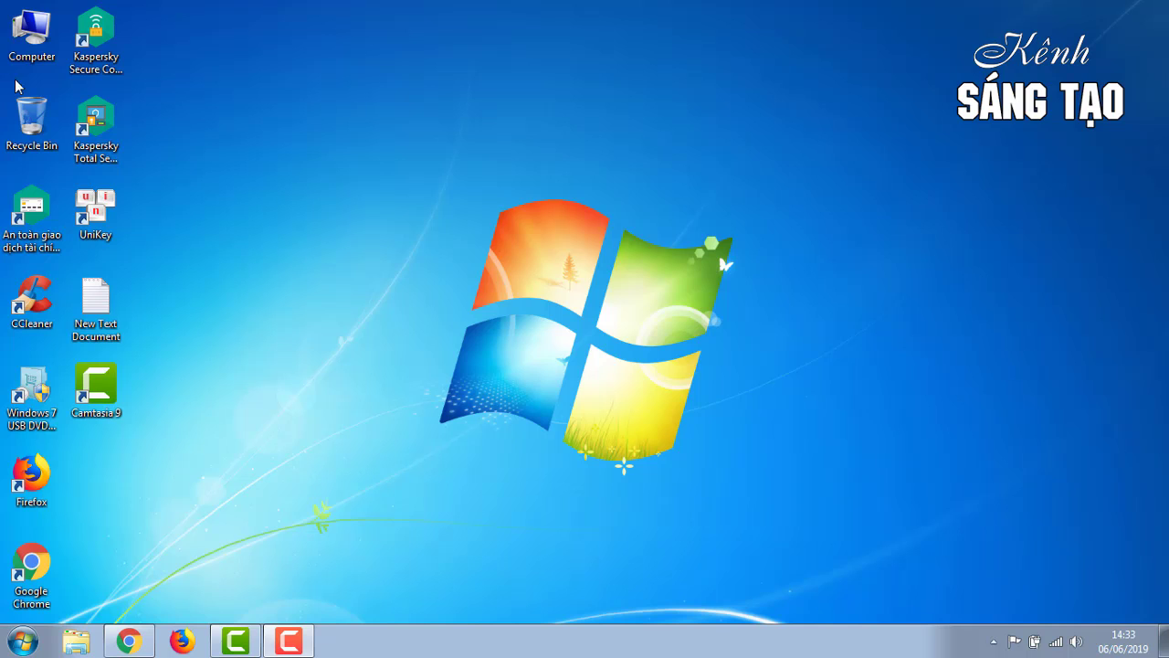
# Step: Open the format settings for Removable Disk (F:) from the Computer window
pyautogui.doubleClick(30, 41)
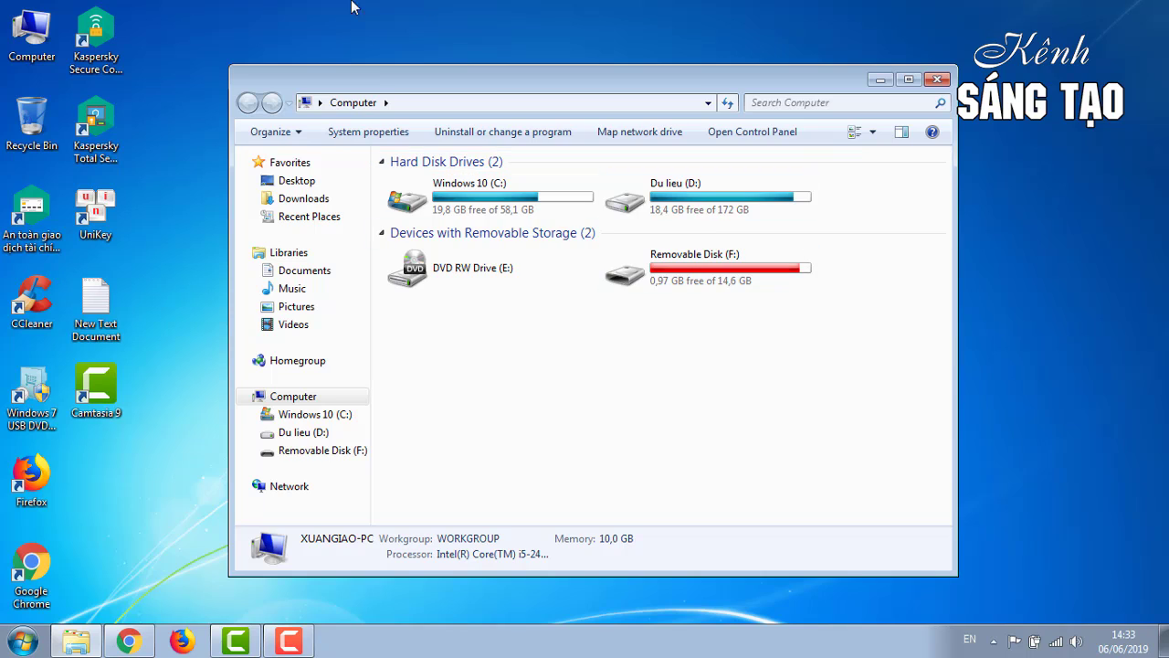
pyautogui.rightClick(681, 274)
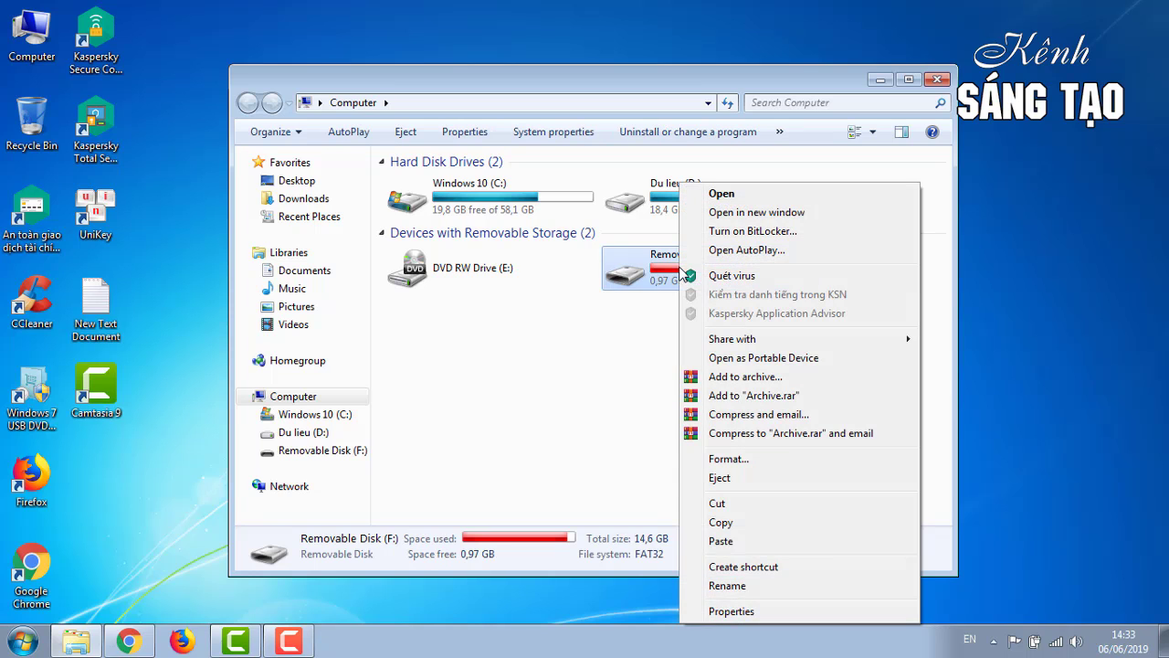
pyautogui.click(733, 460)
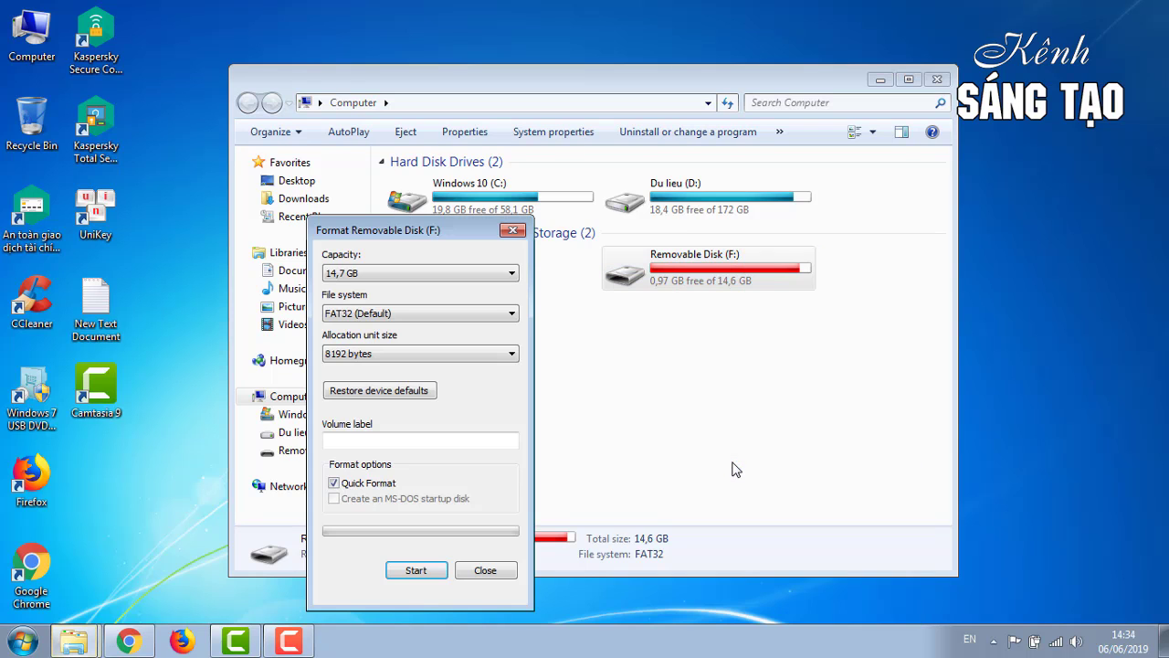
# Step: Try NTFS as the file system and restore the device's default format settings
pyautogui.click(448, 315)
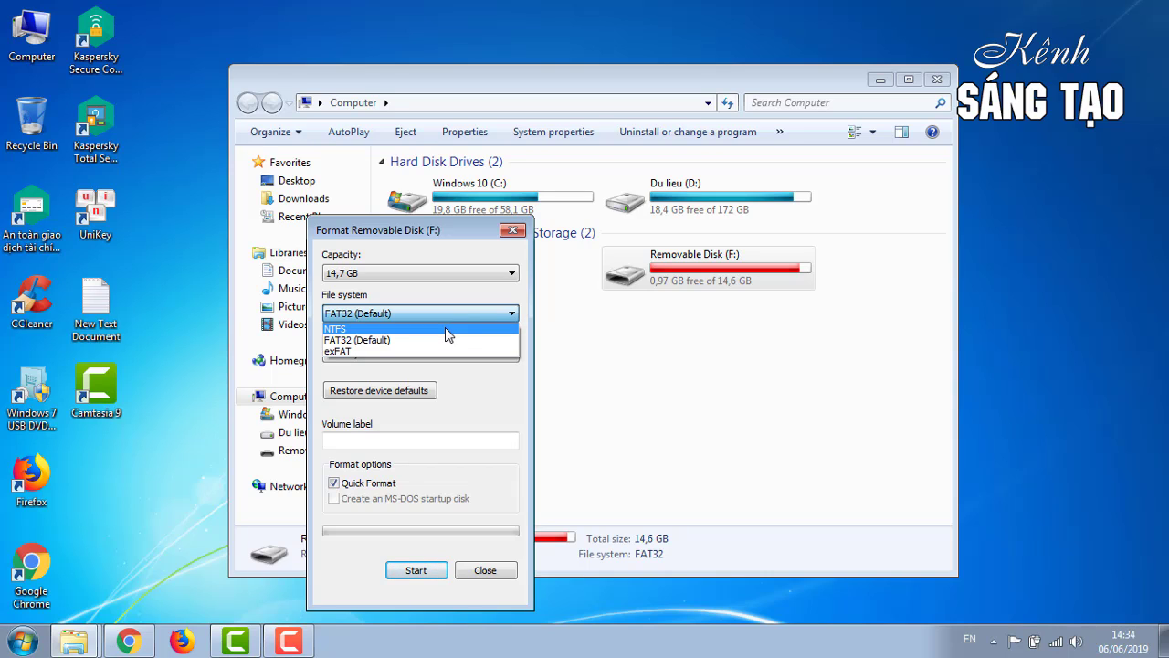
pyautogui.click(445, 327)
pyautogui.click(454, 315)
pyautogui.click(409, 391)
pyautogui.click(411, 393)
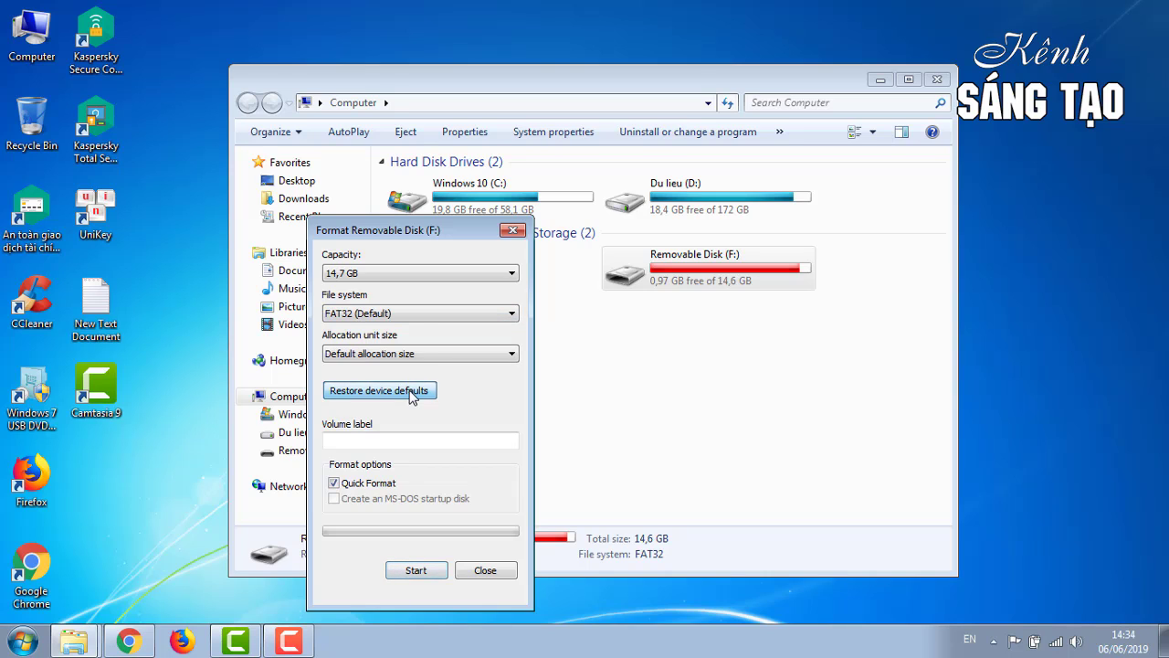
# Step: Quick-format Removable Disk (F:) with the NTFS file system and close the format settings
pyautogui.click(416, 313)
pyautogui.click(412, 329)
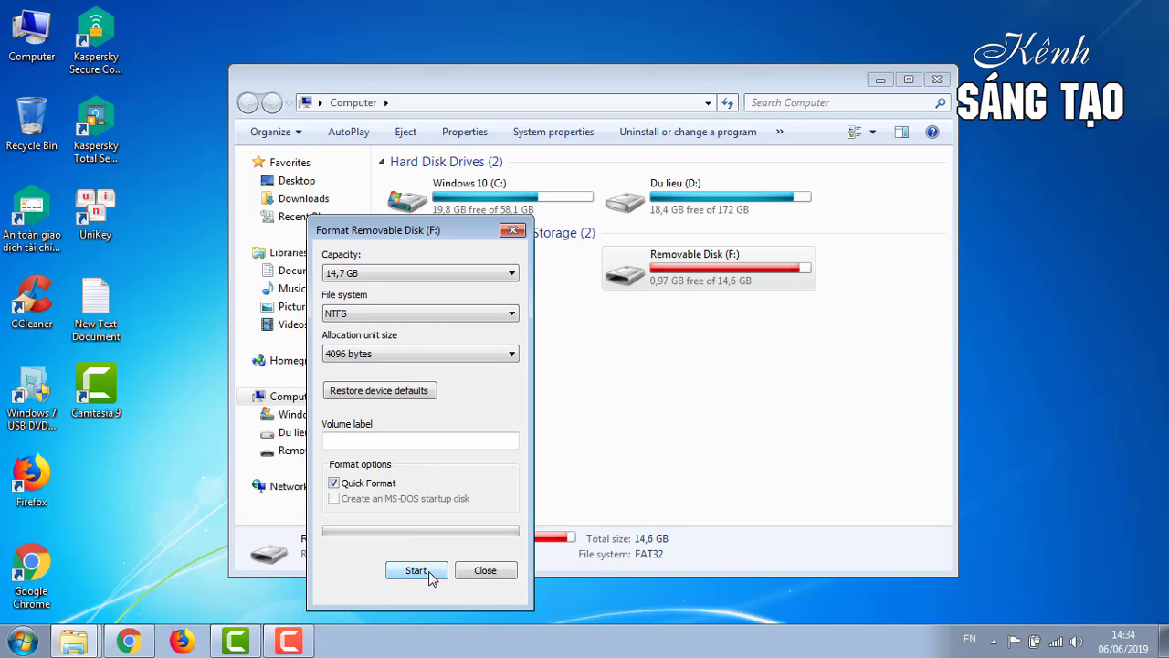
pyautogui.click(489, 273)
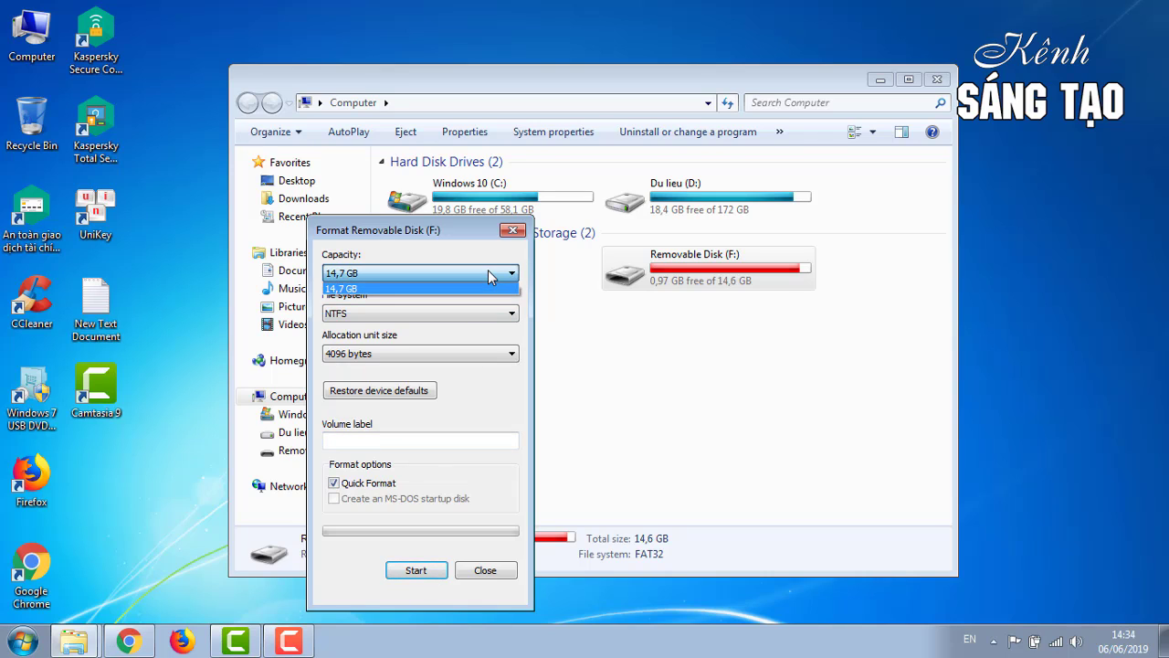
pyautogui.click(488, 275)
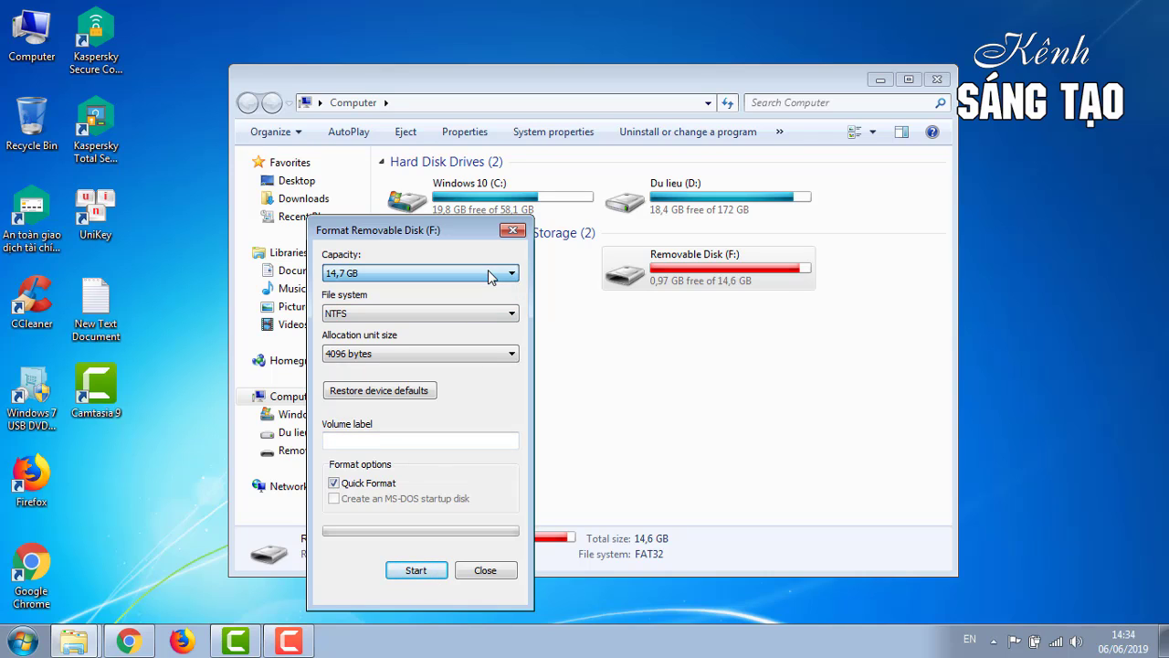
pyautogui.click(416, 570)
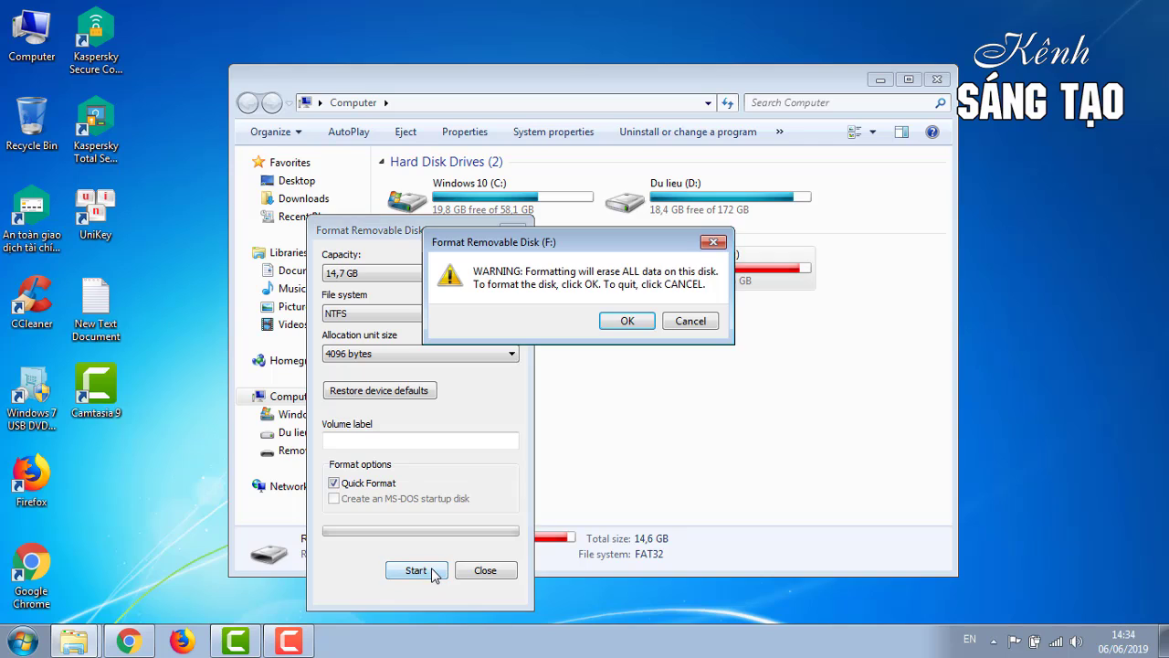
pyautogui.click(627, 321)
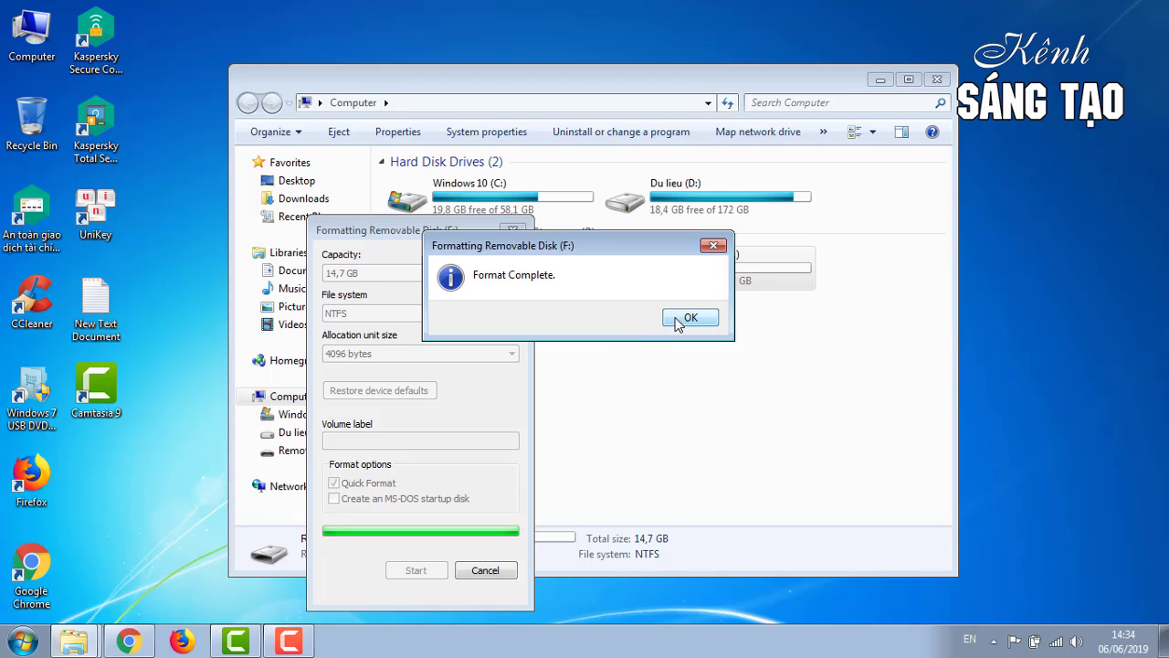
pyautogui.click(687, 318)
pyautogui.click(479, 572)
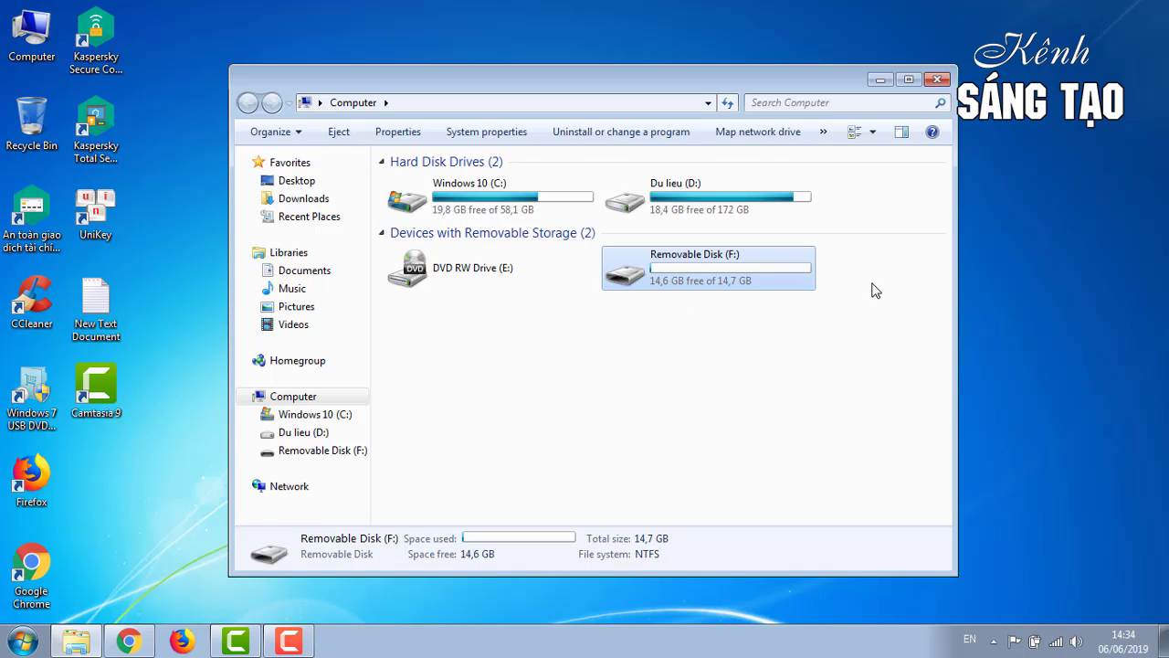
# Step: Check the contents of the formatted Removable Disk (F:) and close the Explorer window
pyautogui.doubleClick(752, 274)
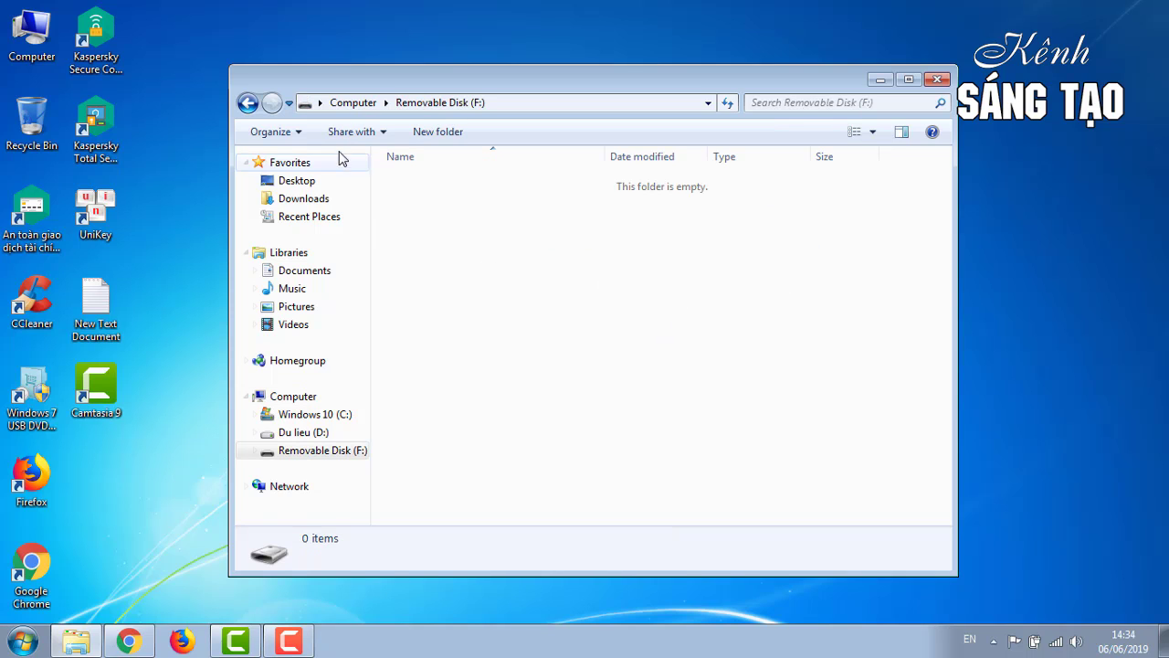
pyautogui.click(248, 102)
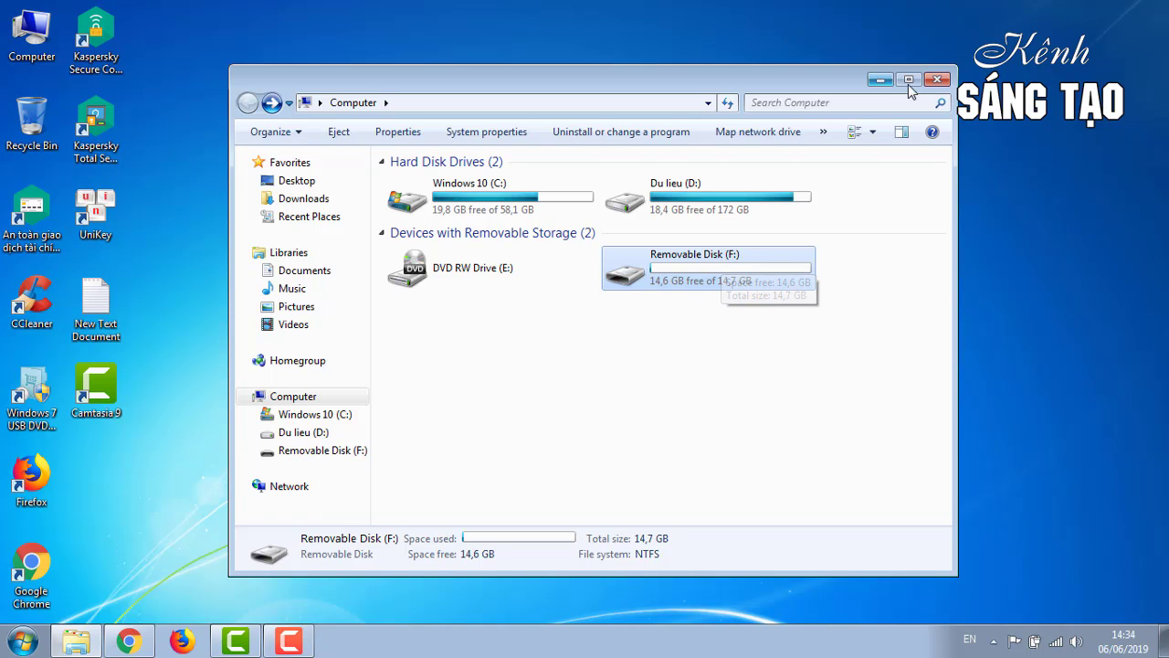
pyautogui.click(937, 79)
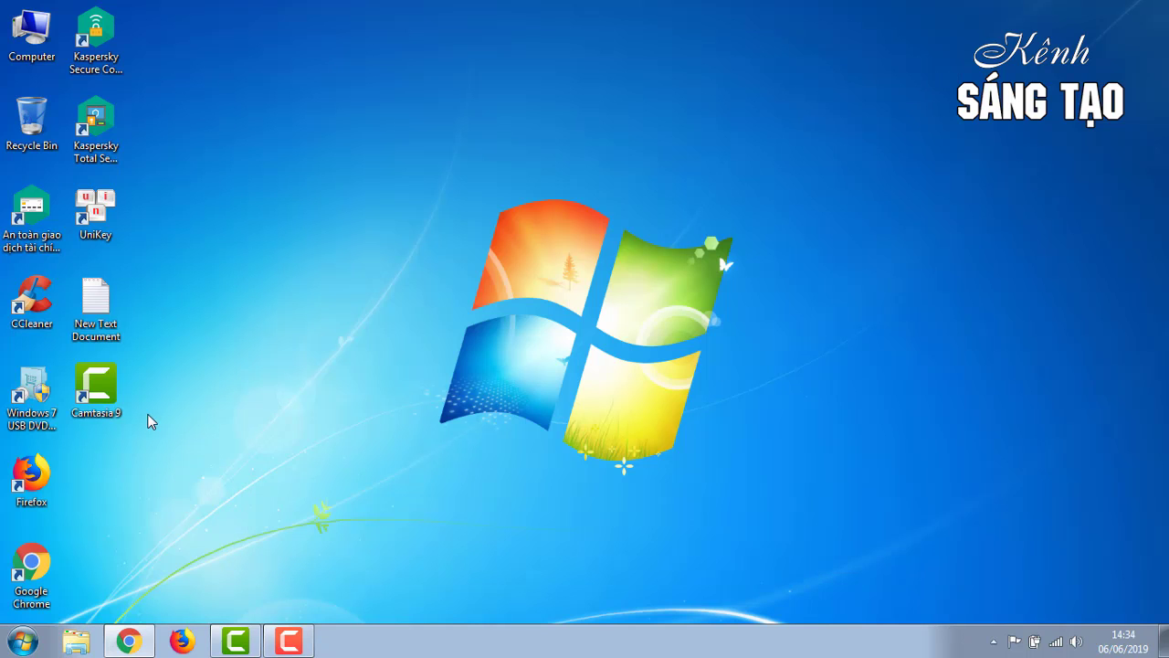
# Step: Move the Windows 7 USB DVD Download Tool shortcut out of the icon columns to an empty desktop area
pyautogui.click(41, 413)
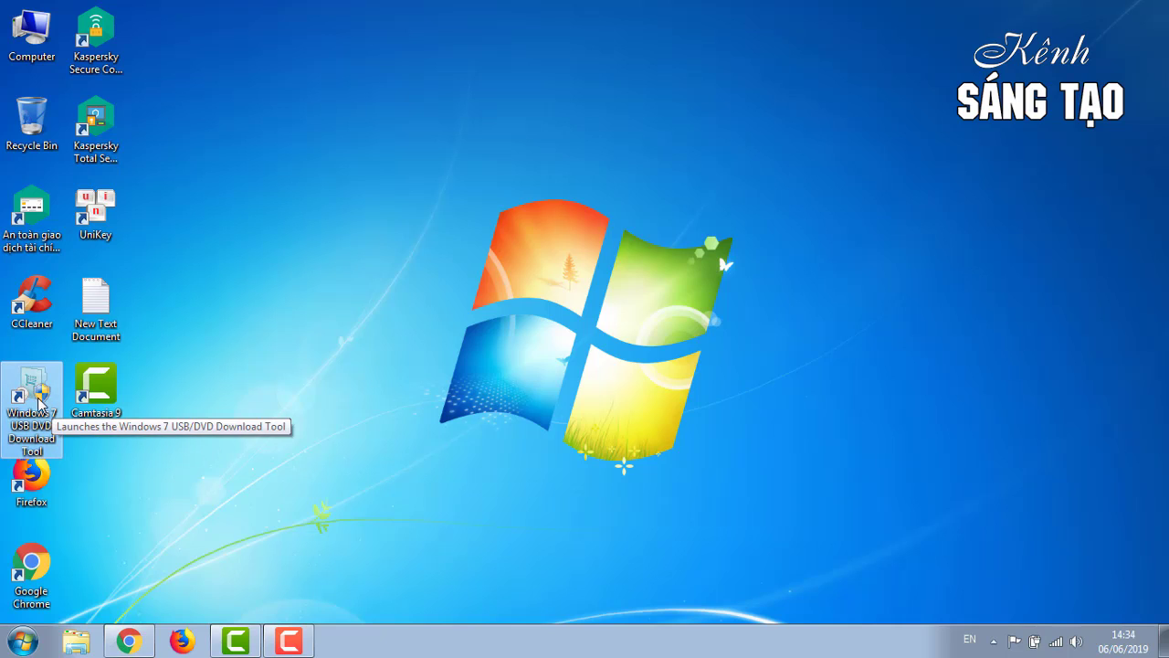
pyautogui.moveTo(41, 403); pyautogui.dragTo(378, 261)
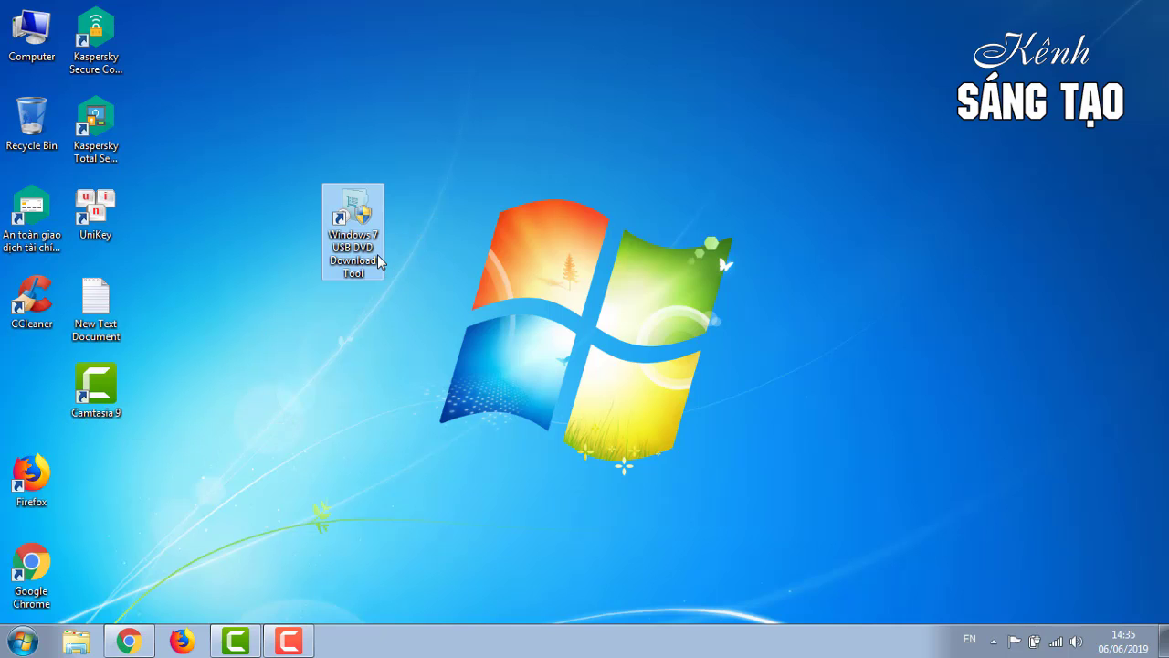
pyautogui.click(387, 325)
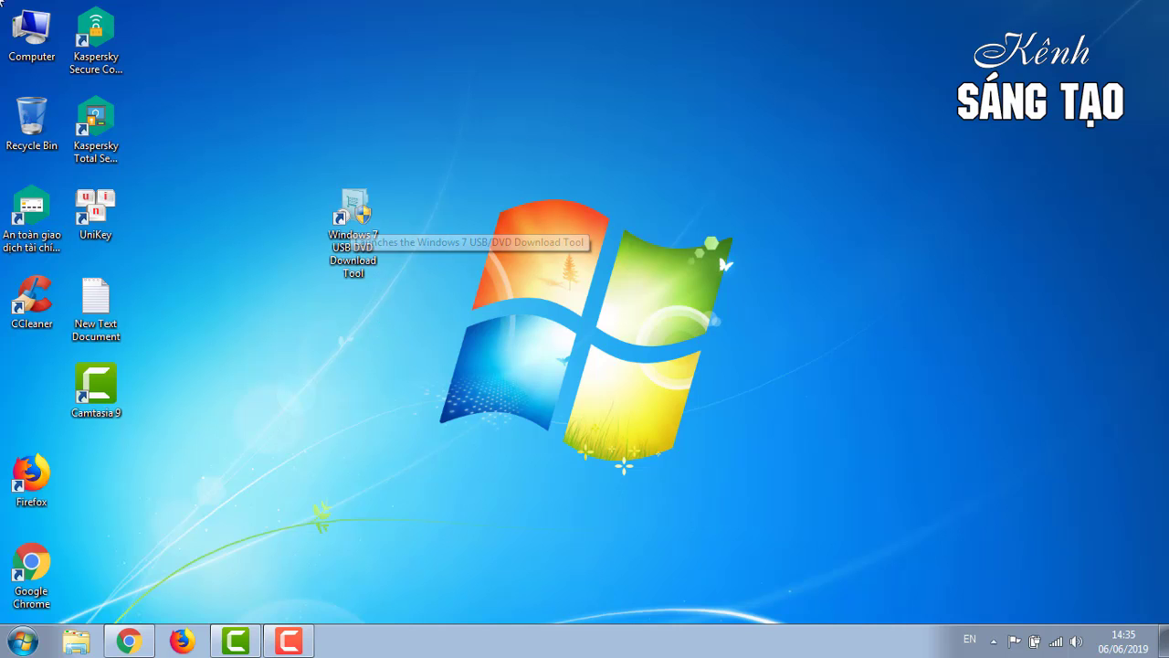
# Step: Move the Windows7-USB-DVD-tool installer from the Downloads folder to the desktop and close the folder window
pyautogui.doubleClick(31, 34)
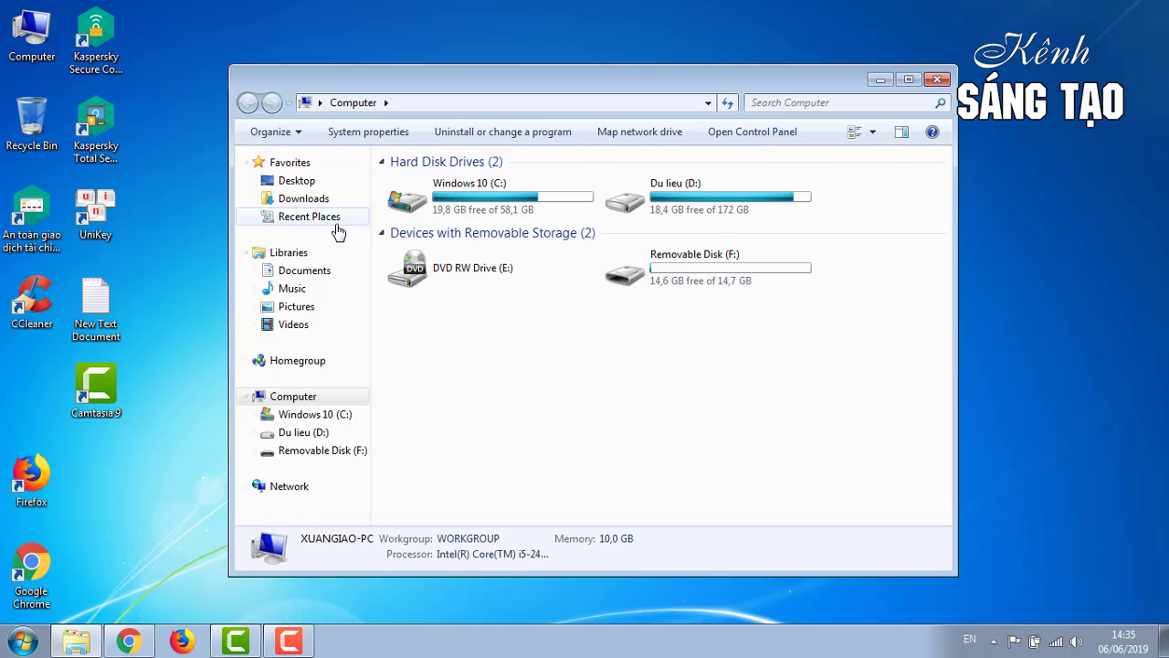
pyautogui.click(306, 199)
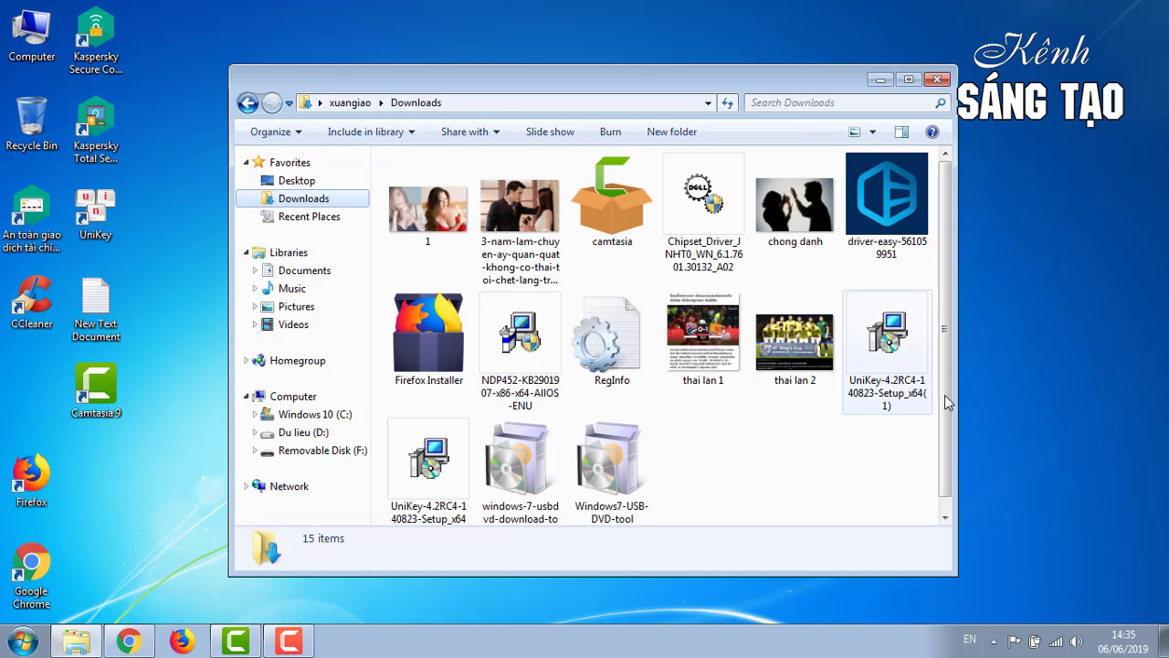
pyautogui.click(946, 517)
pyautogui.moveTo(602, 479); pyautogui.dragTo(996, 397)
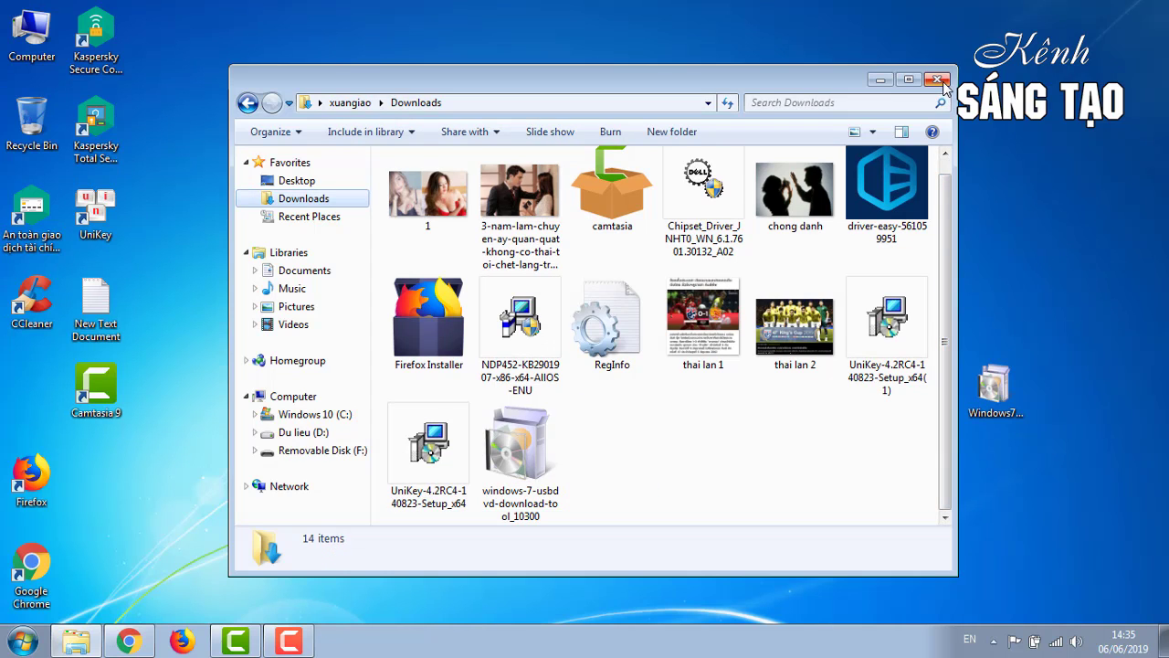
pyautogui.click(938, 80)
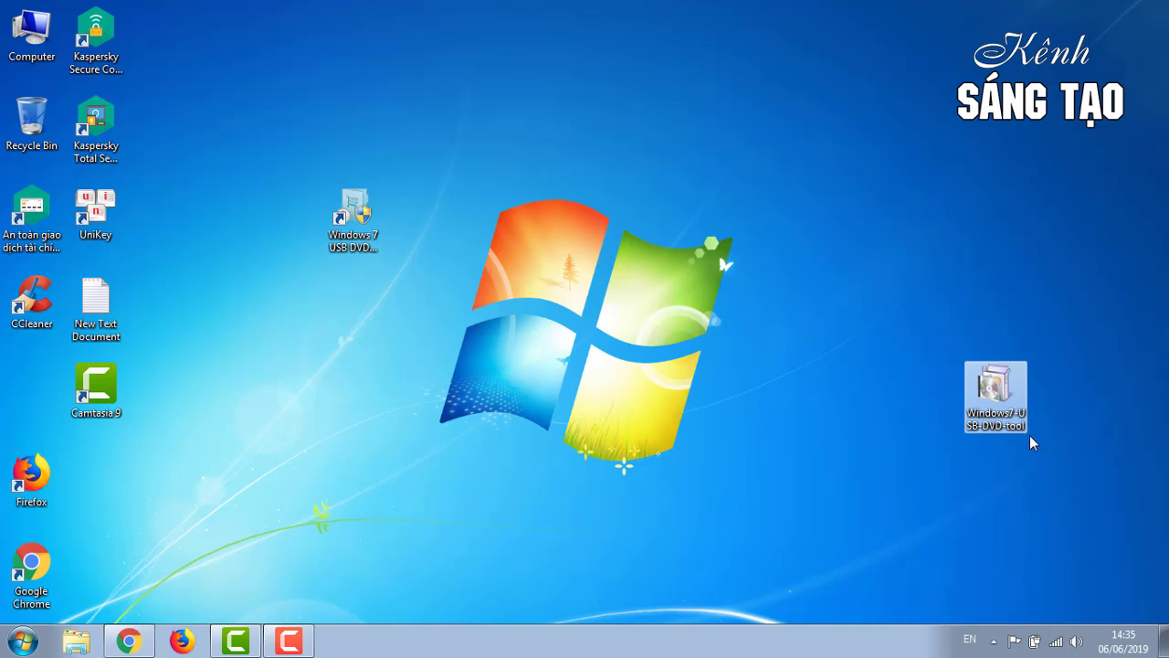
# Step: Return the Windows 7 USB DVD Download Tool shortcut to its gap above Firefox and put the installer where the shortcut was
pyautogui.moveTo(1007, 384); pyautogui.dragTo(611, 177)
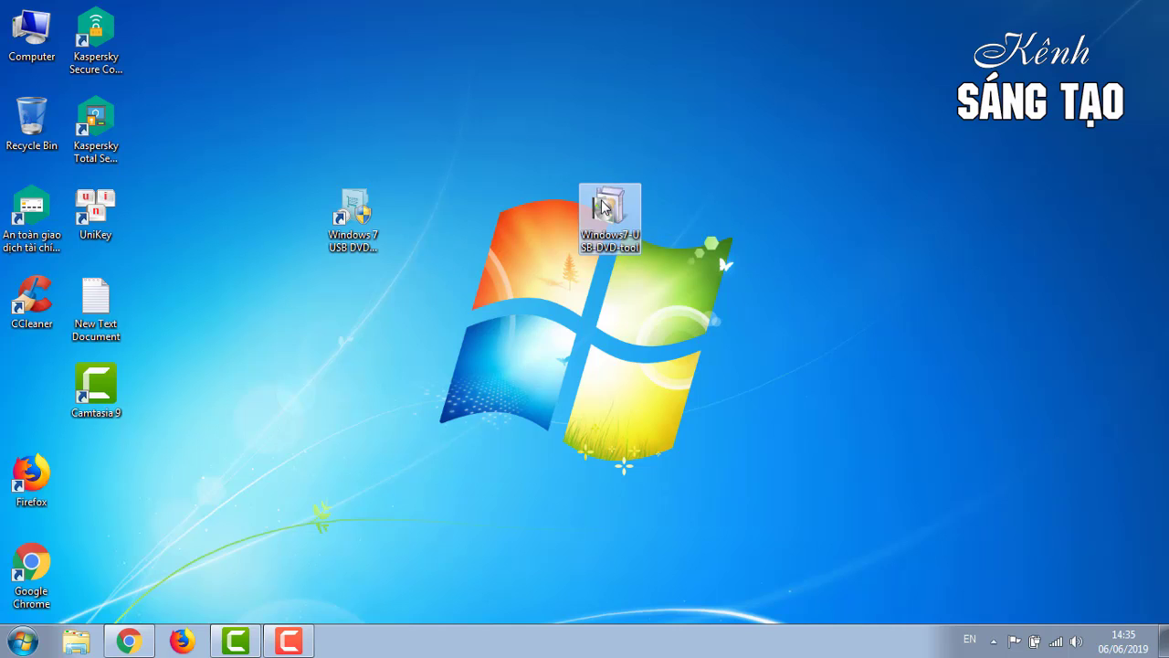
pyautogui.moveTo(352, 217); pyautogui.dragTo(37, 377)
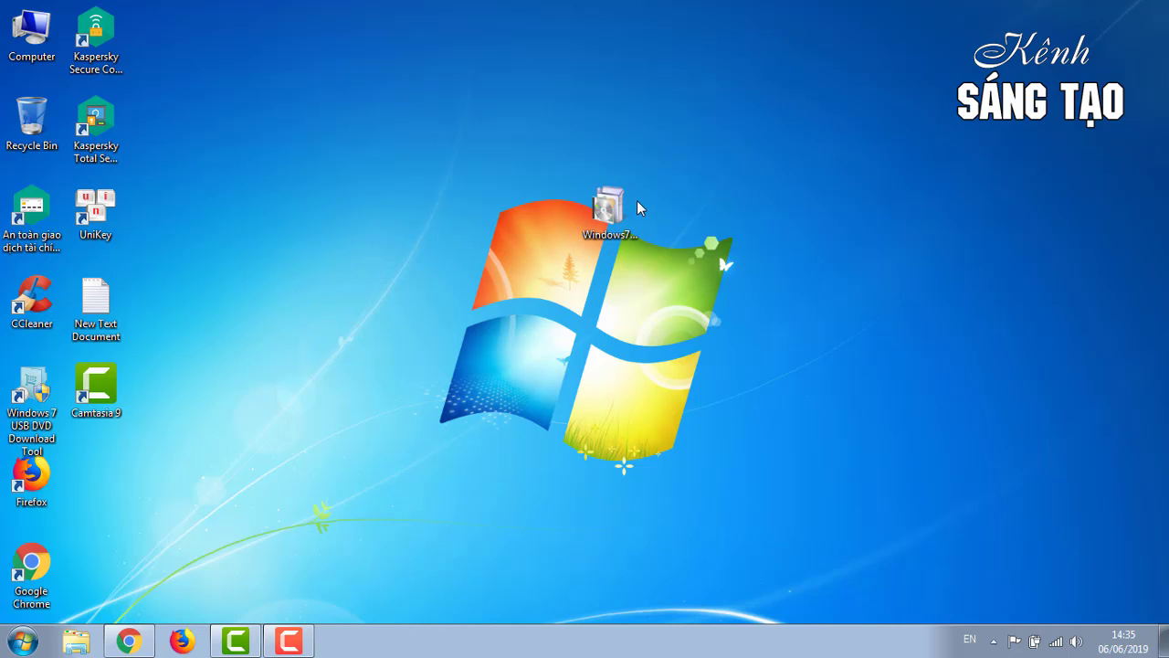
pyautogui.moveTo(609, 208); pyautogui.dragTo(358, 209)
# Step: Run the Windows7-USB-DVD-tool installer, repair the existing installation and finish the setup wizard
pyautogui.doubleClick(358, 209)
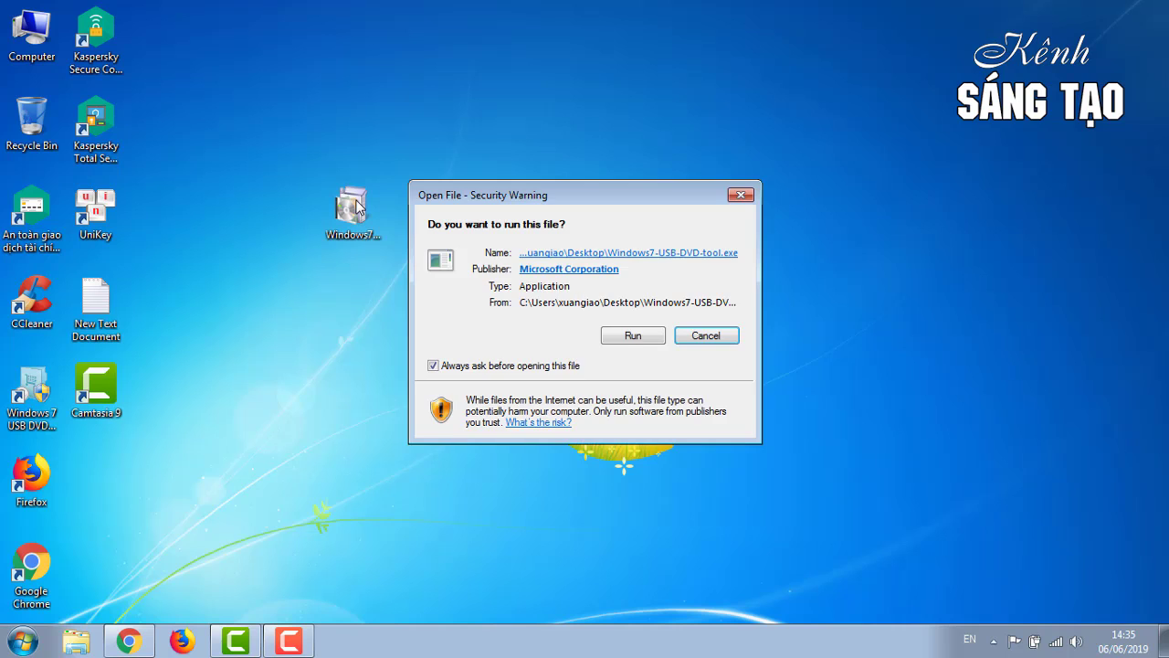
pyautogui.click(638, 333)
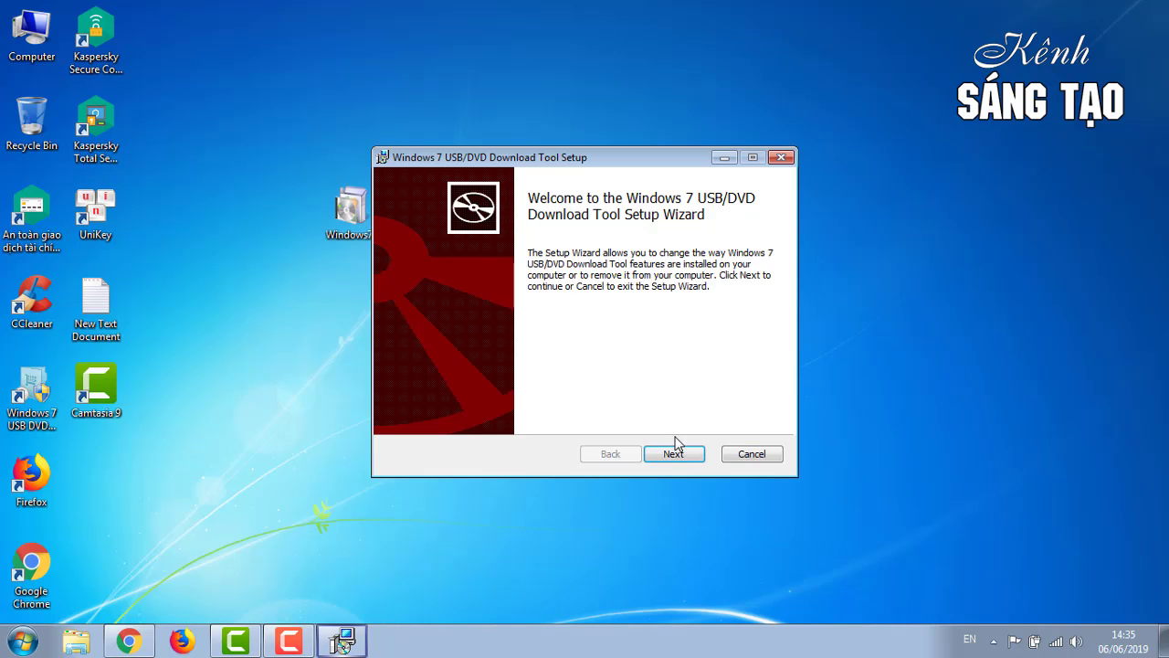
pyautogui.click(678, 452)
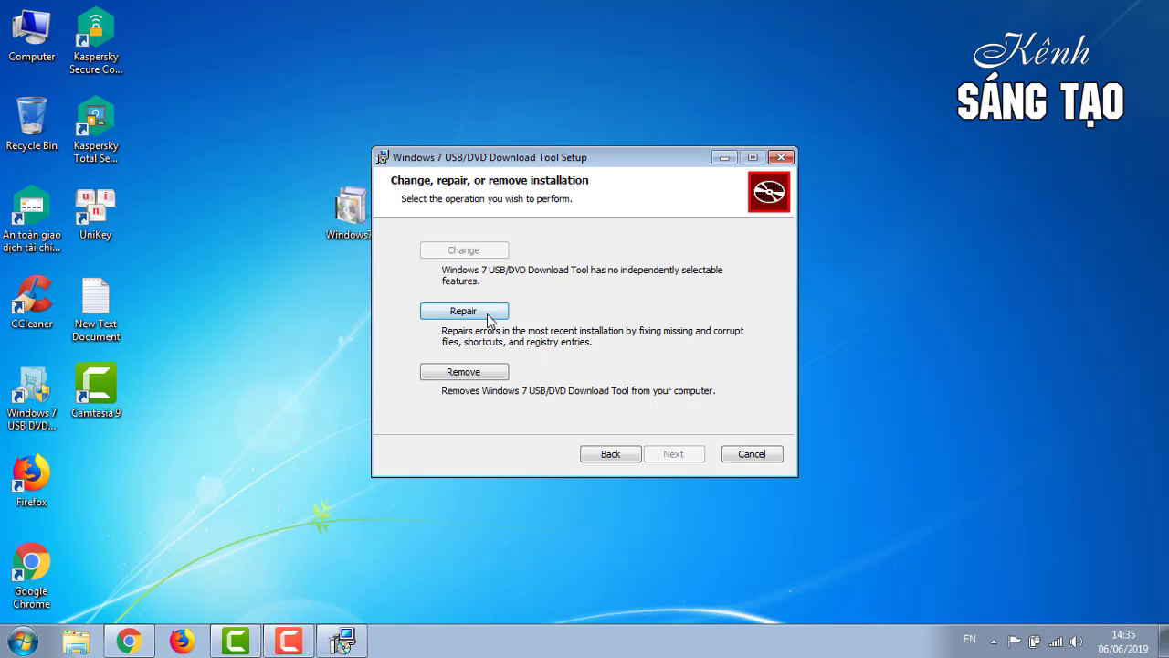
pyautogui.click(489, 315)
pyautogui.click(666, 453)
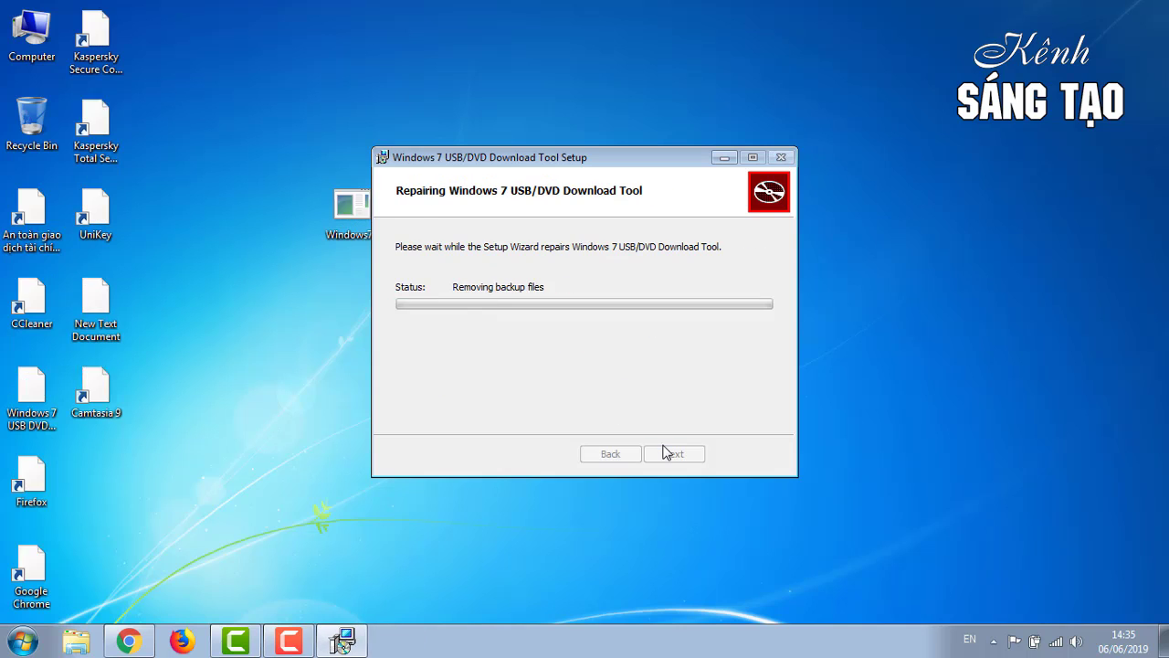
pyautogui.click(666, 454)
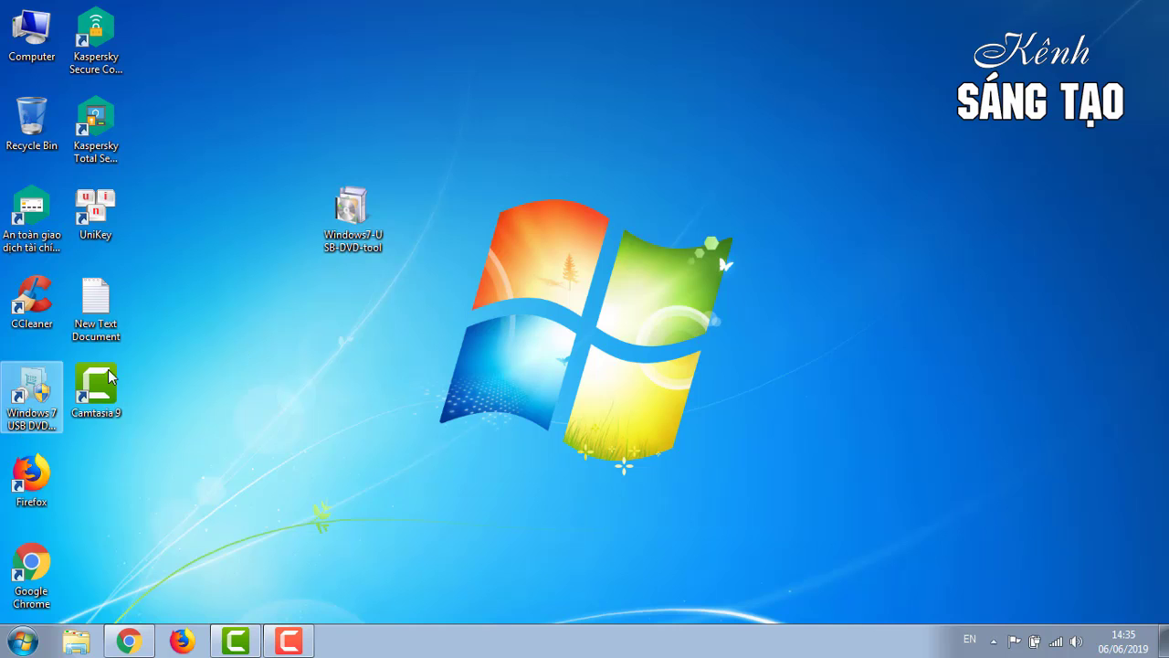
# Step: Launch the Windows 7 USB DVD Download Tool and shift its window slightly on the desktop
pyautogui.click(39, 410)
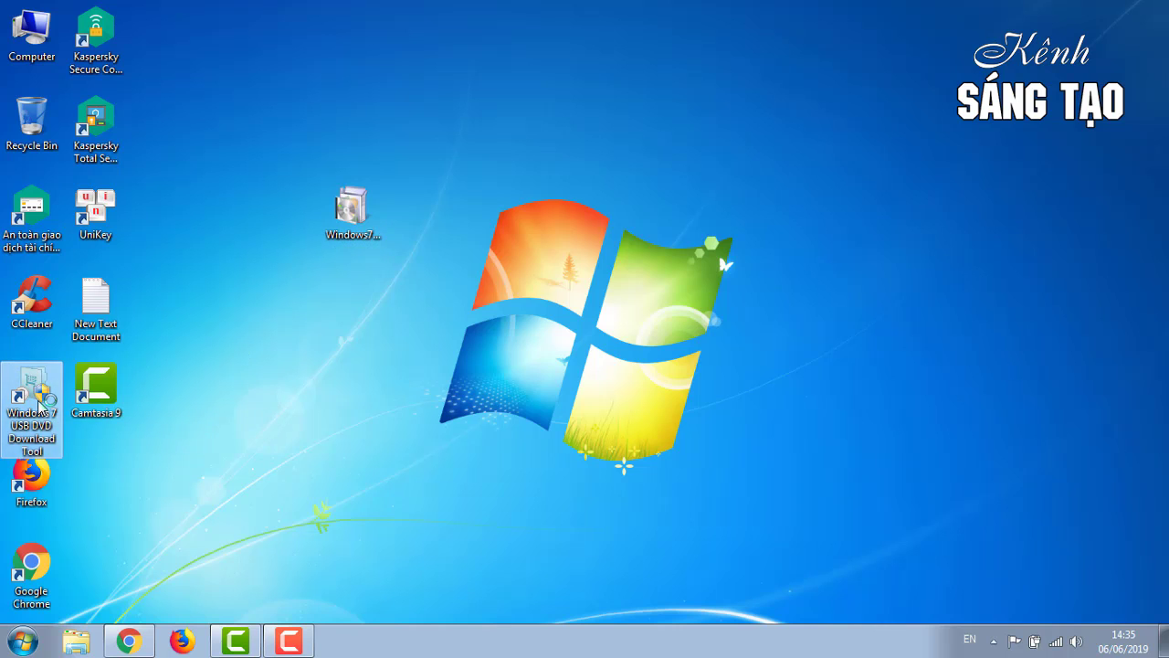
pyautogui.doubleClick(38, 409)
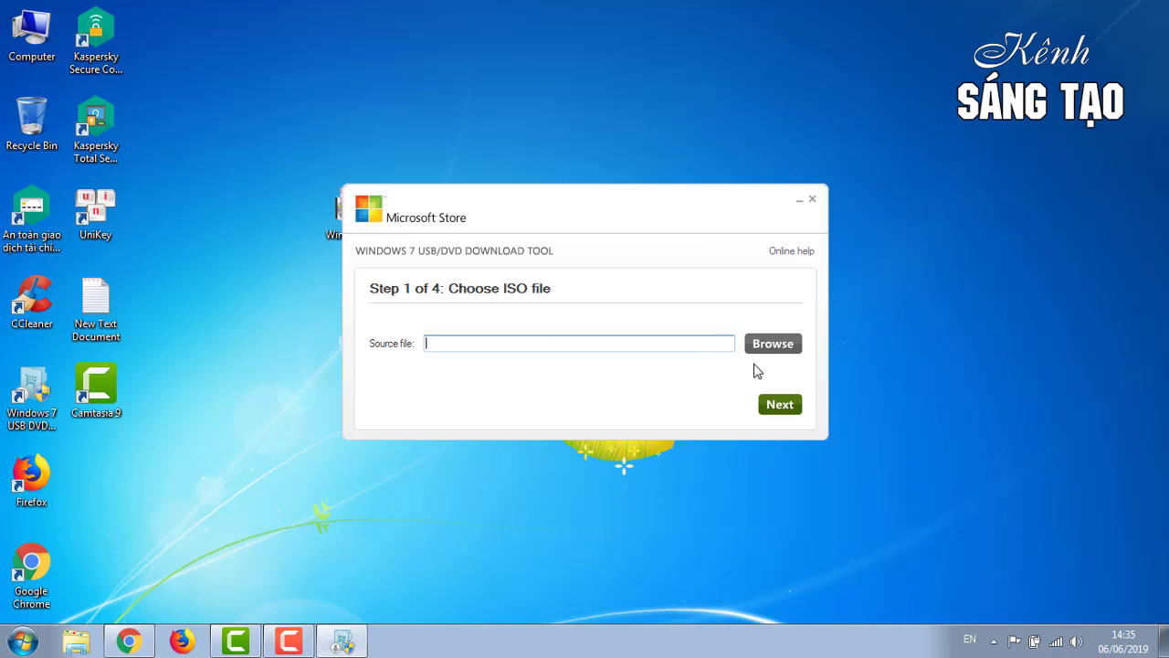
pyautogui.moveTo(579, 216); pyautogui.dragTo(554, 205)
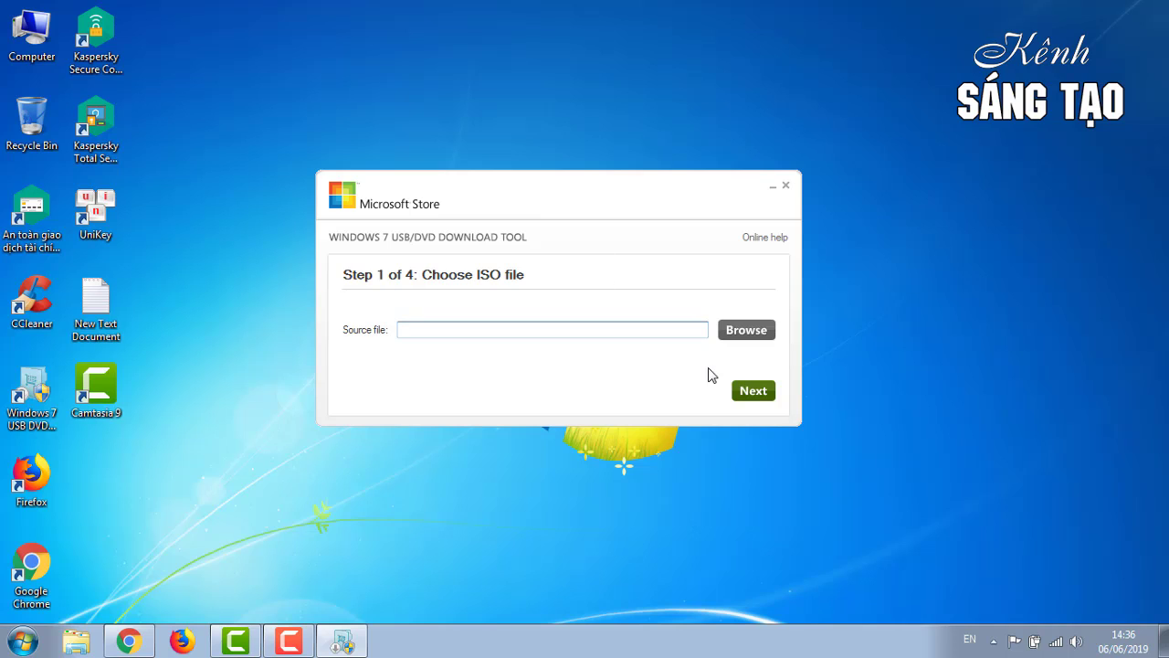
# Step: Browse for the source ISO in the Win7 tat ca cac phien ban folder inside Win 7 on drive D:
pyautogui.click(747, 341)
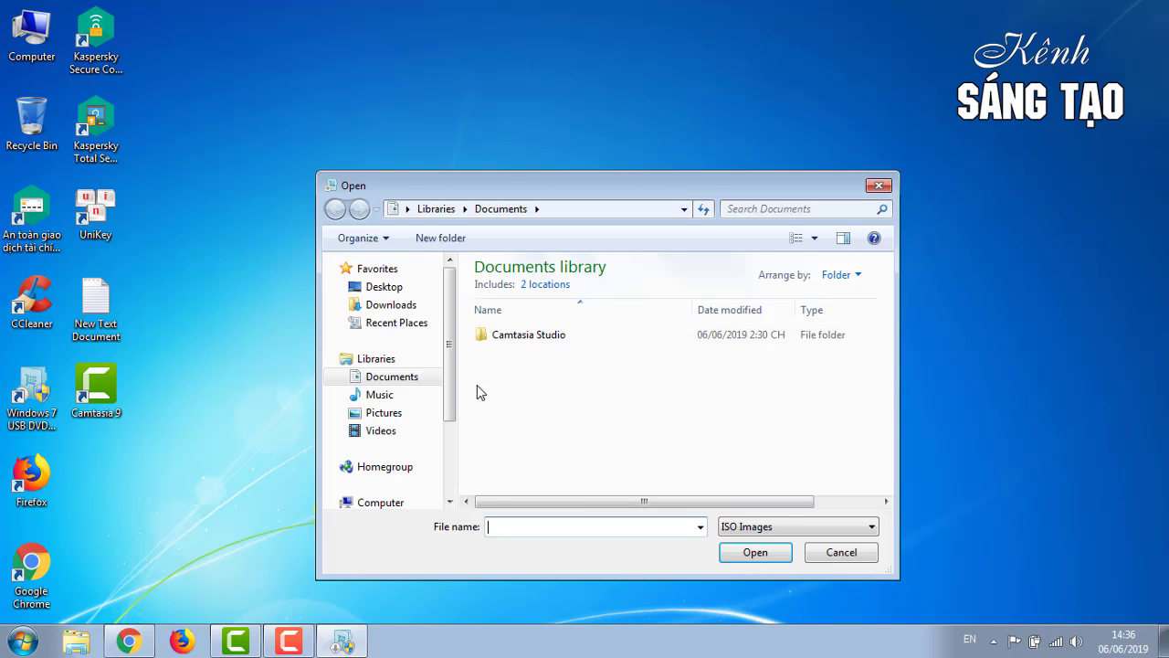
pyautogui.moveTo(448, 411); pyautogui.dragTo(460, 484)
pyautogui.click(383, 423)
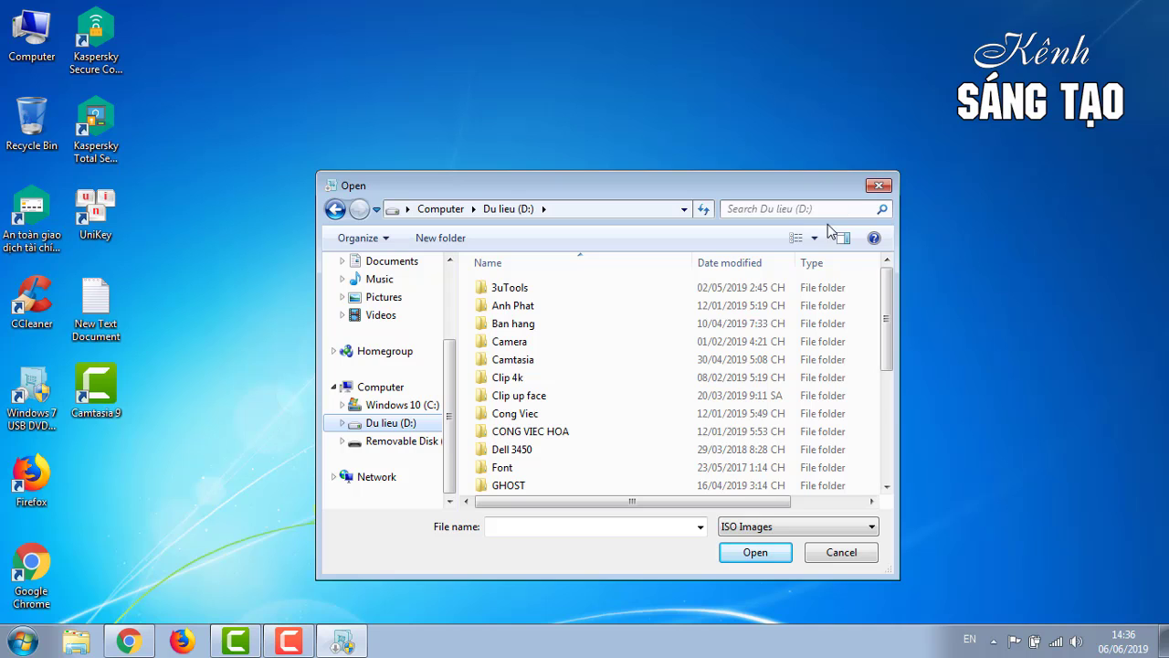
pyautogui.moveTo(891, 341); pyautogui.dragTo(893, 469)
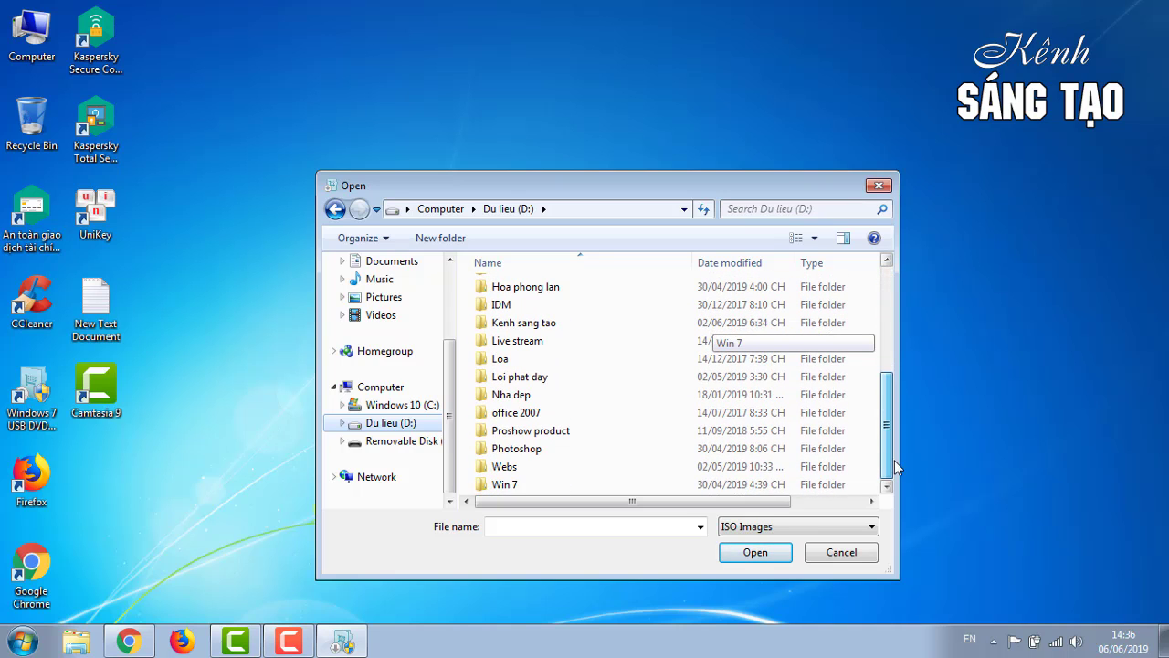
pyautogui.doubleClick(509, 487)
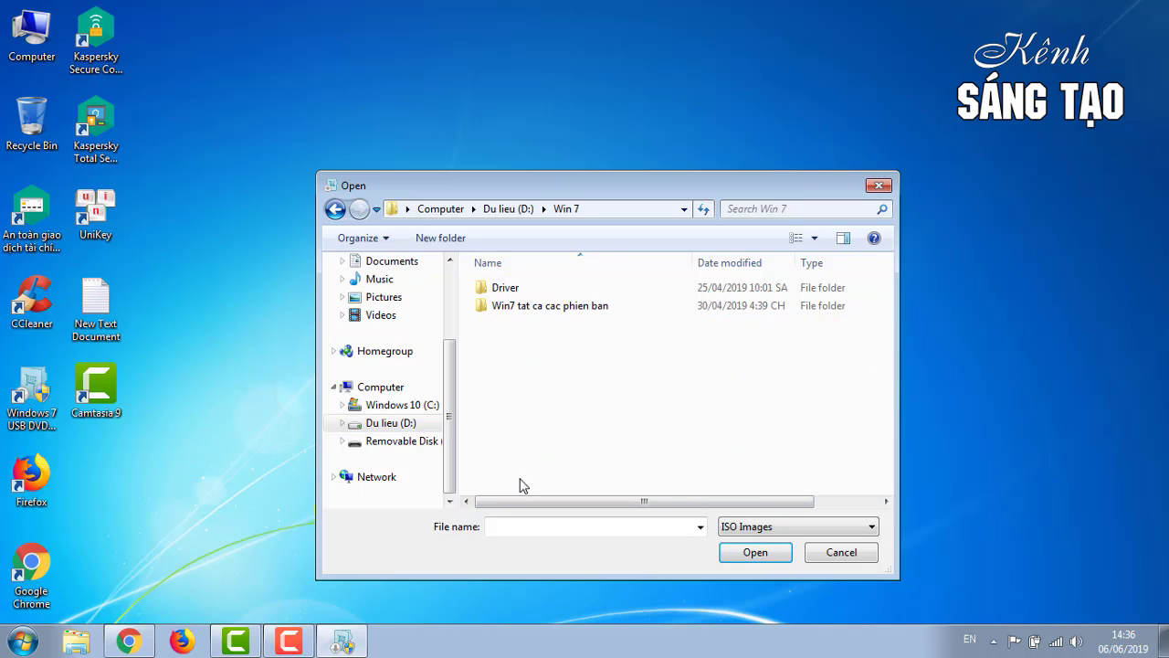
pyautogui.doubleClick(584, 311)
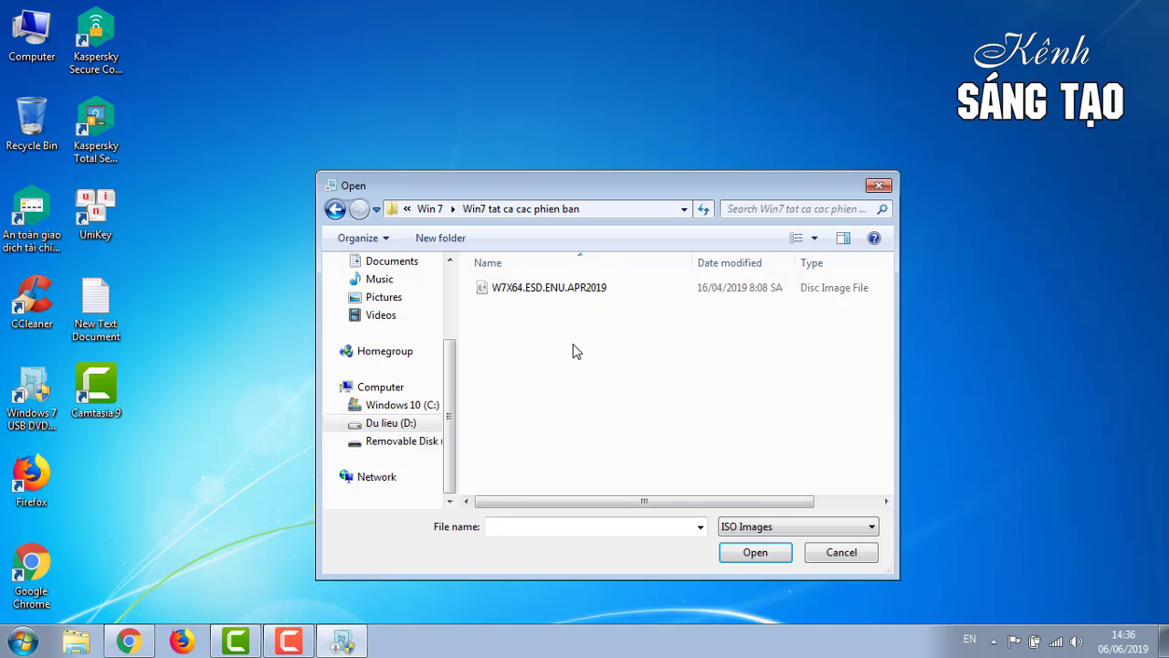
# Step: Check the file type of the W7X64.ESD.ENU.APR2019 disc image in its properties and close them
pyautogui.rightClick(577, 291)
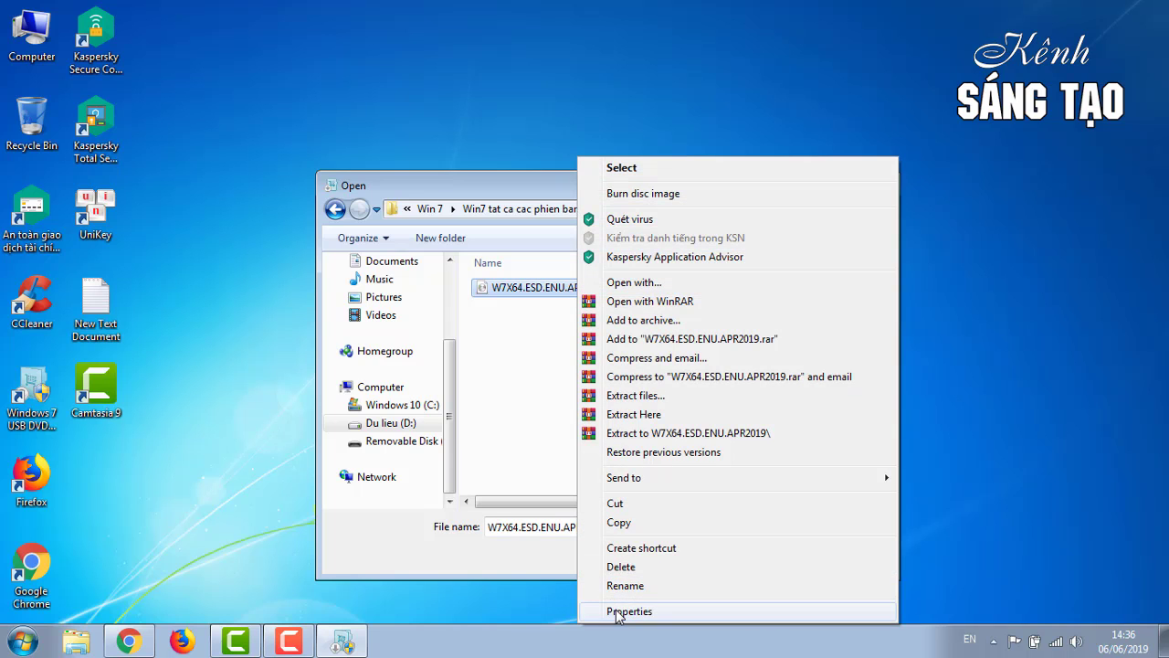
pyautogui.click(618, 613)
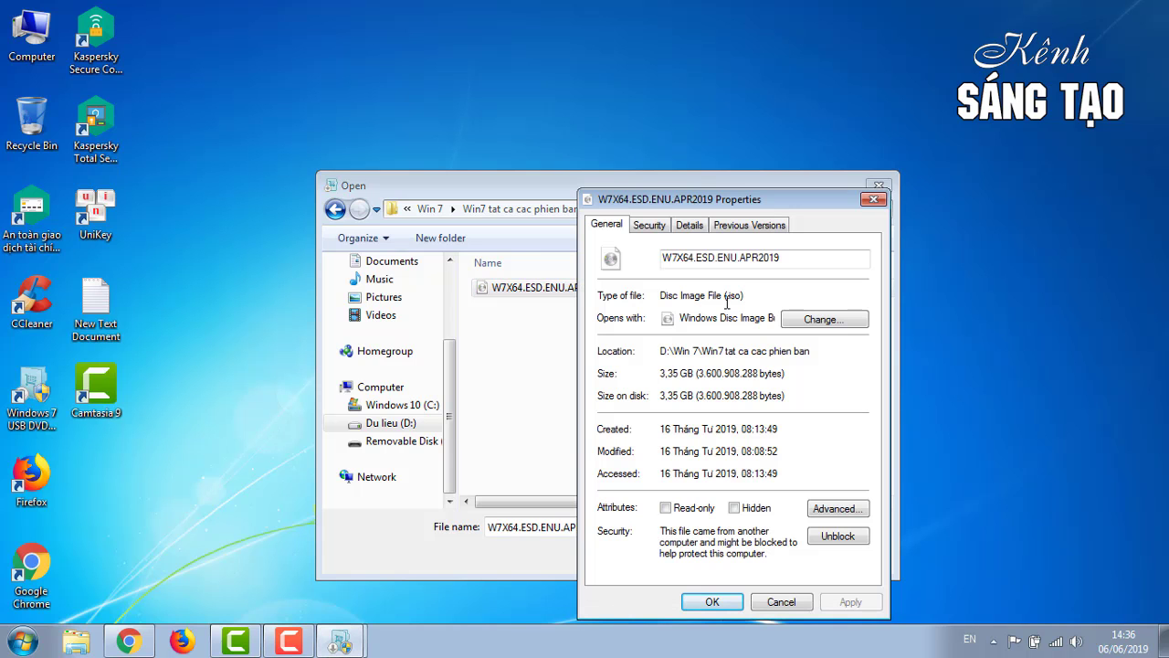
pyautogui.moveTo(728, 302); pyautogui.dragTo(748, 301)
pyautogui.click(746, 297)
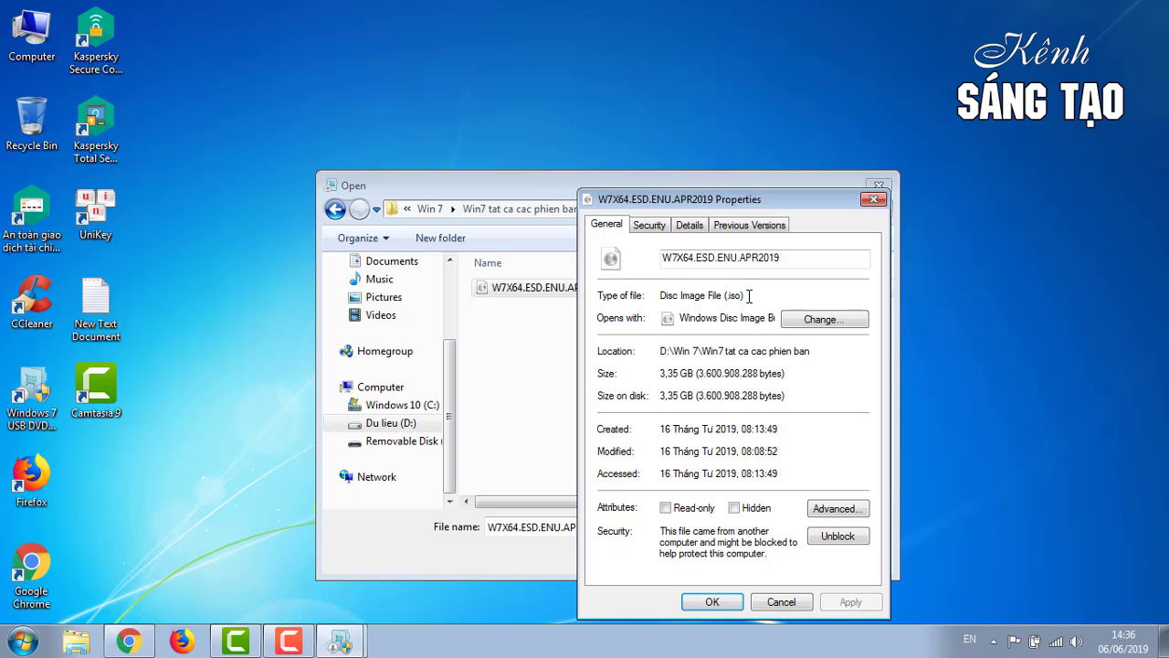
pyautogui.click(873, 199)
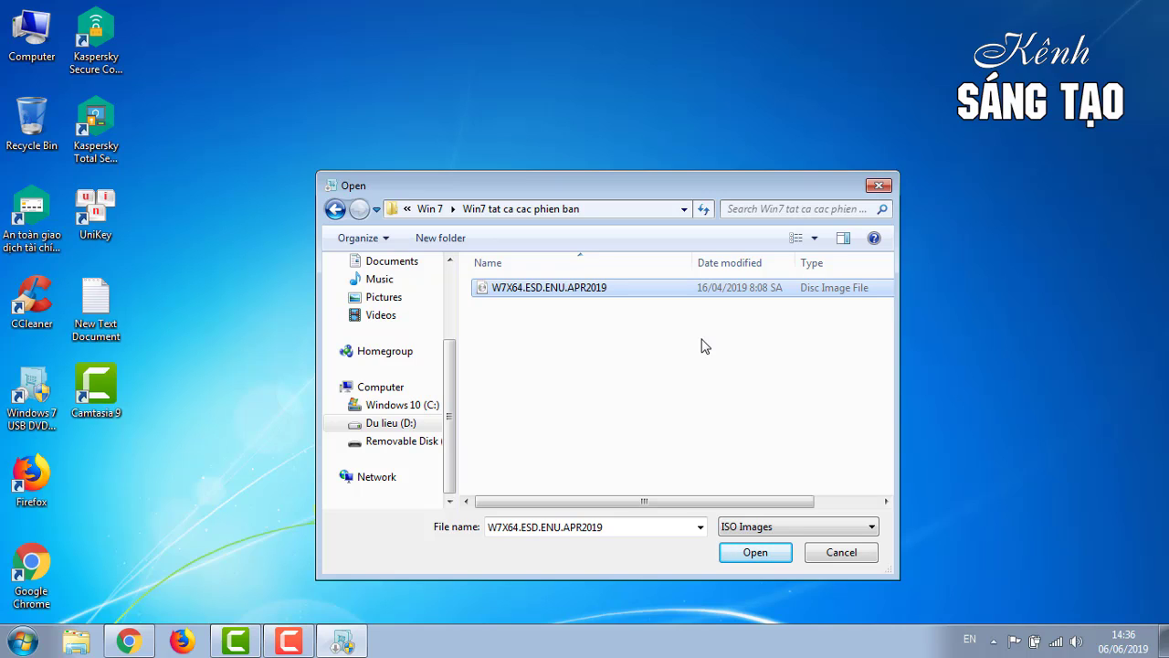
# Step: Load W7X64.ESD.ENU.APR2019 as the source file and choose USB device as the media type
pyautogui.doubleClick(585, 286)
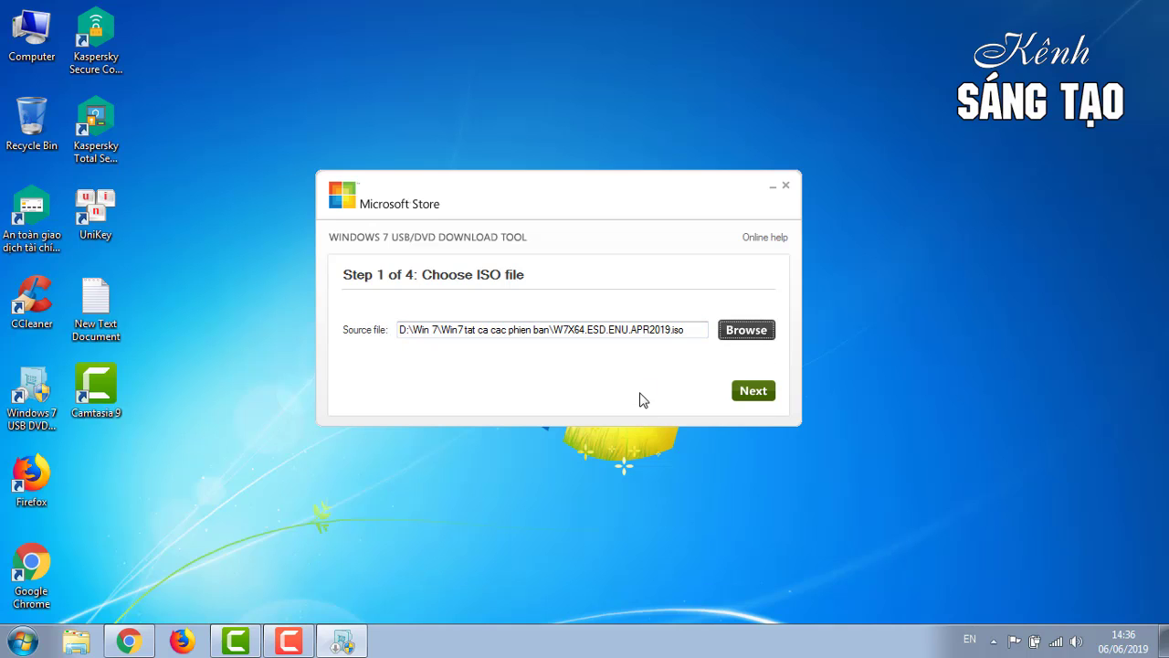
pyautogui.click(687, 333)
pyautogui.click(756, 395)
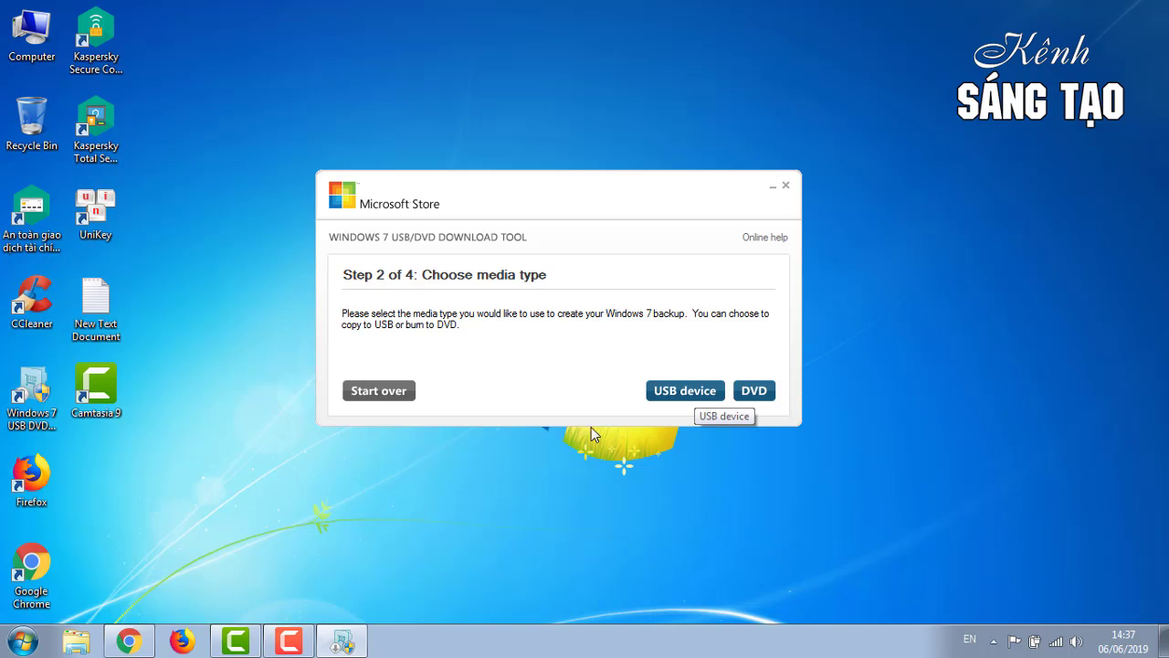
pyautogui.click(686, 394)
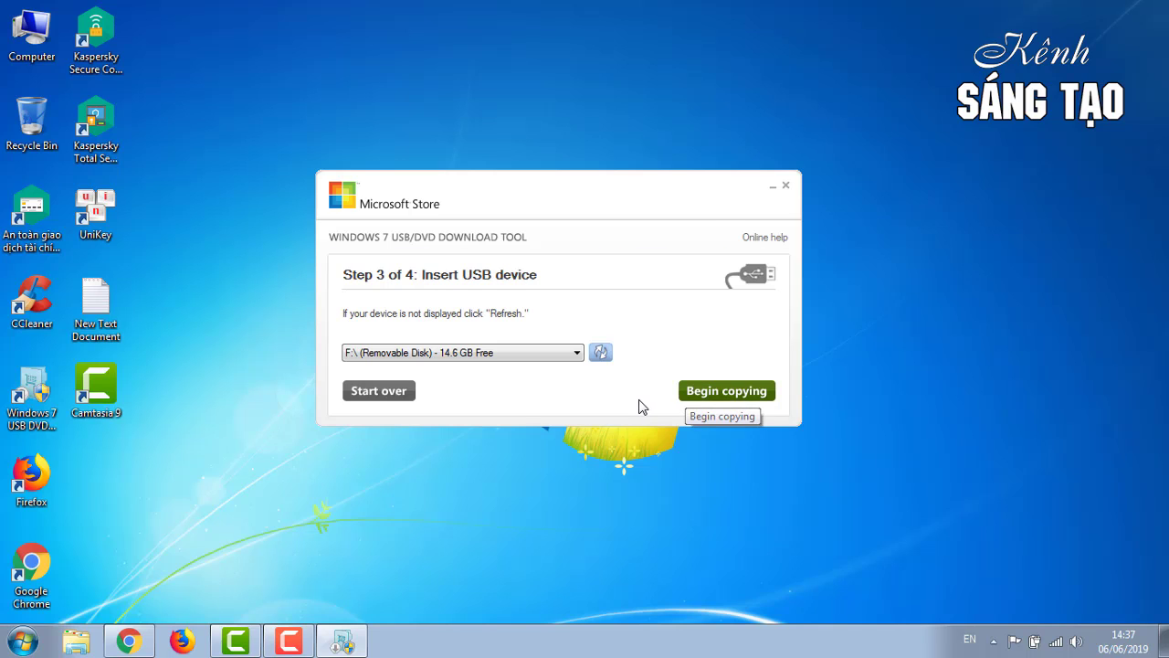
# Step: Refresh the USB device list, keep F:\ (Removable Disk) as the target and begin copying
pyautogui.click(553, 356)
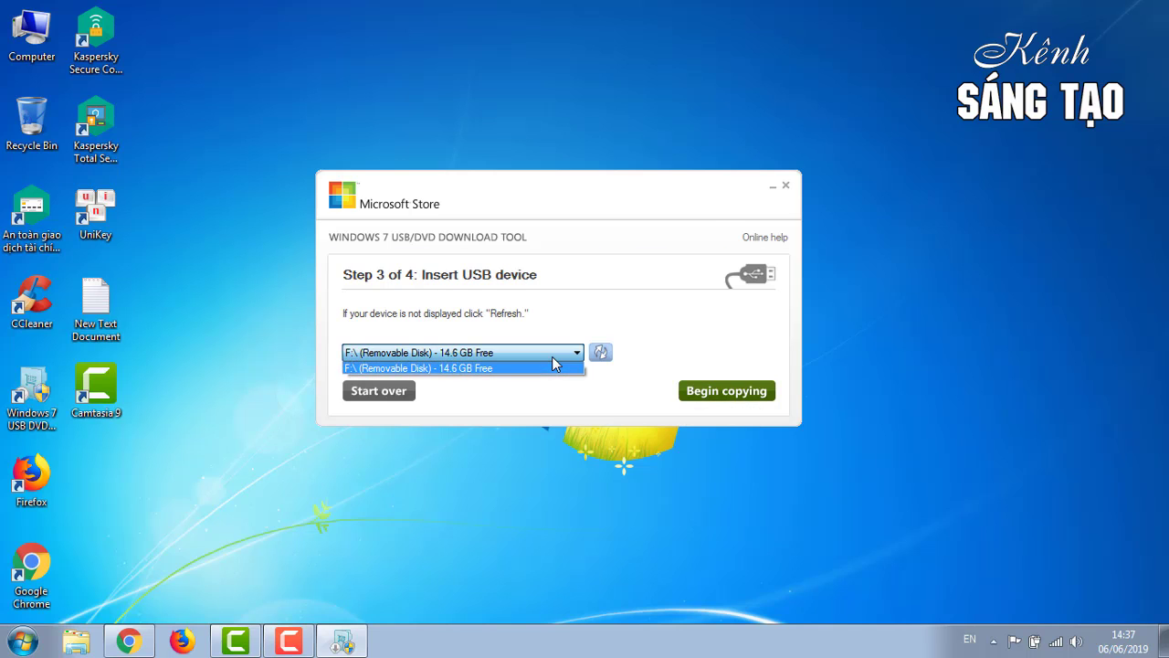
pyautogui.click(552, 356)
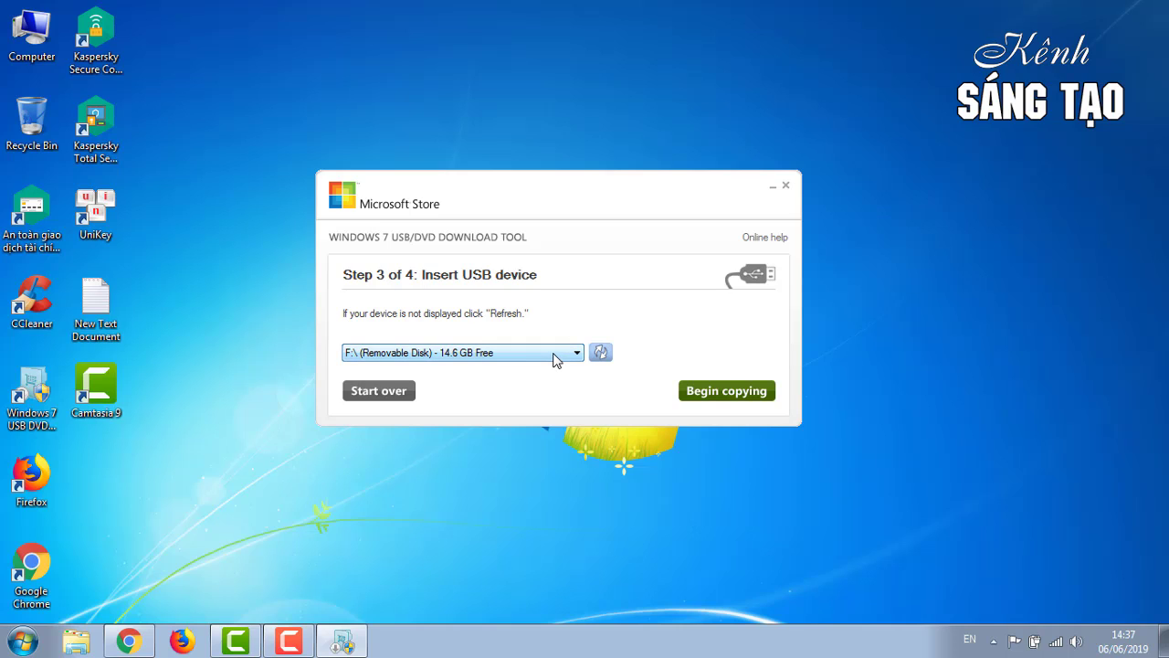
pyautogui.click(554, 356)
pyautogui.click(418, 357)
pyautogui.click(600, 356)
pyautogui.click(452, 354)
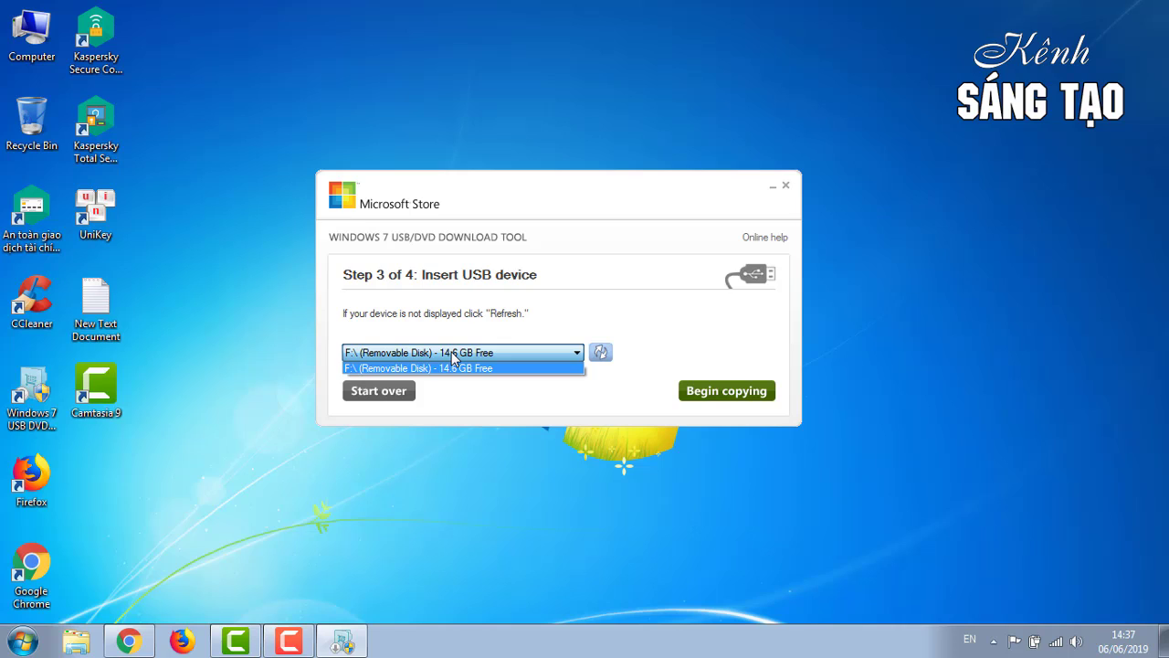
pyautogui.click(452, 354)
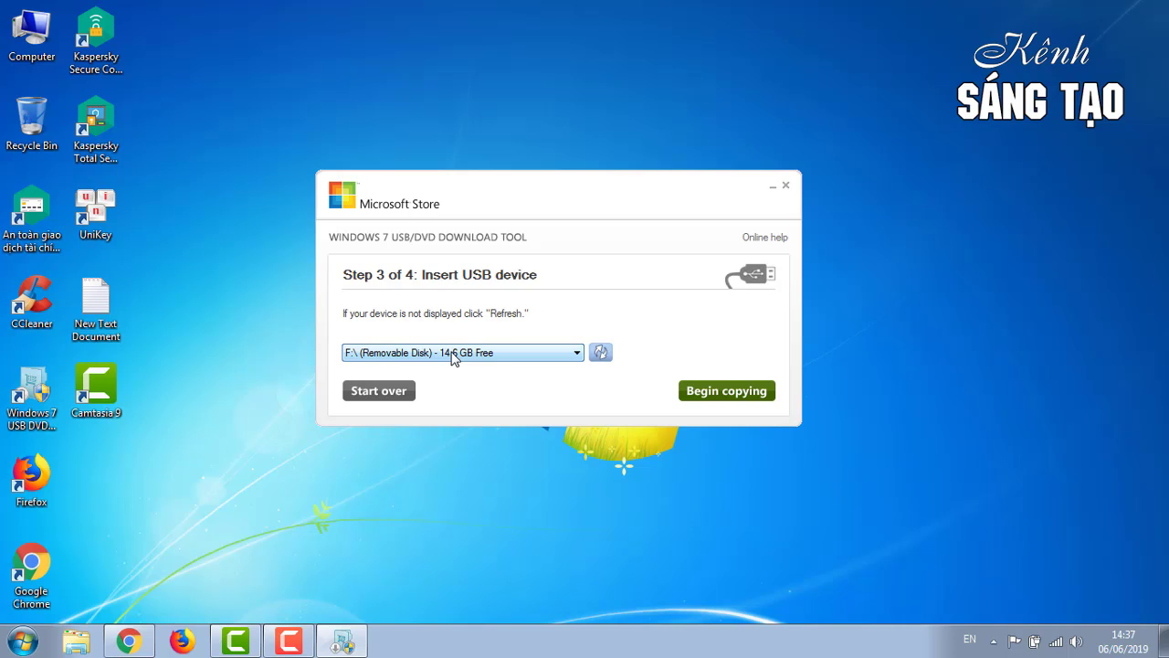
pyautogui.click(716, 400)
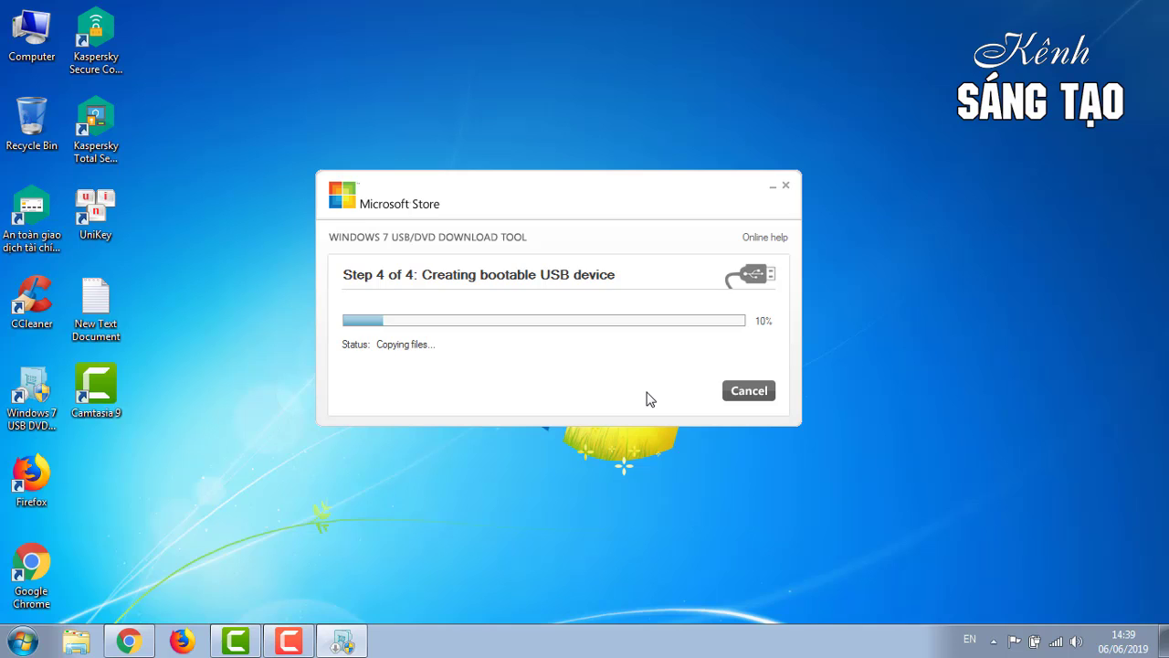
# Step: Let the copying run to completion and close the Windows 7 USB/DVD Download Tool
pyautogui.click(30, 430)
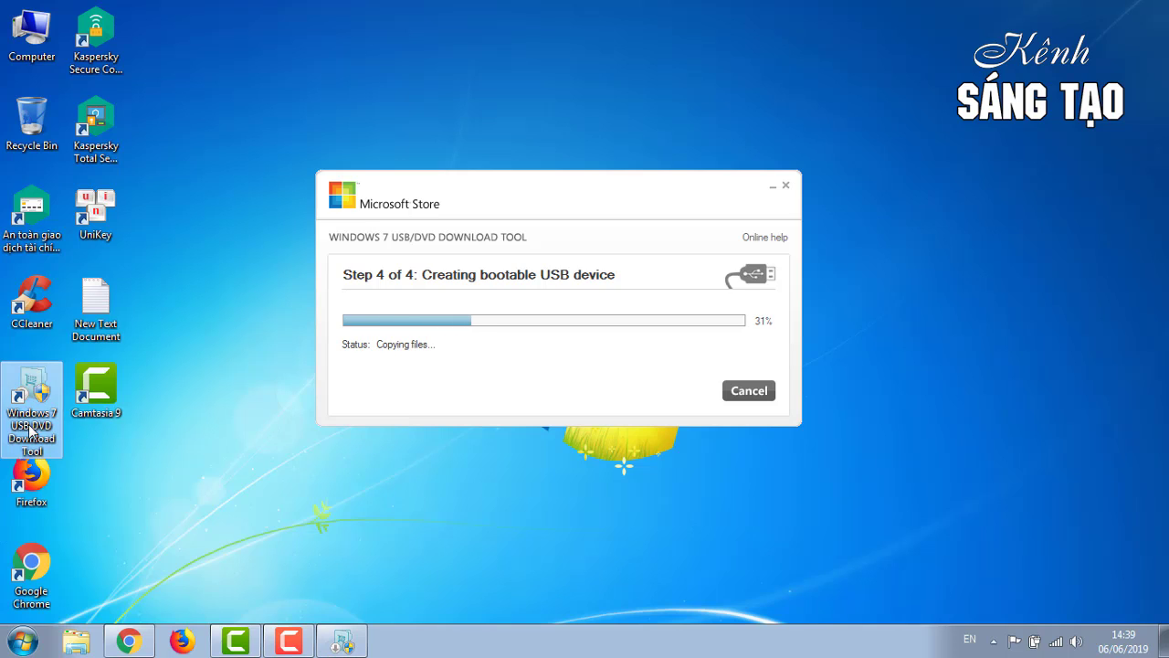
pyautogui.click(163, 447)
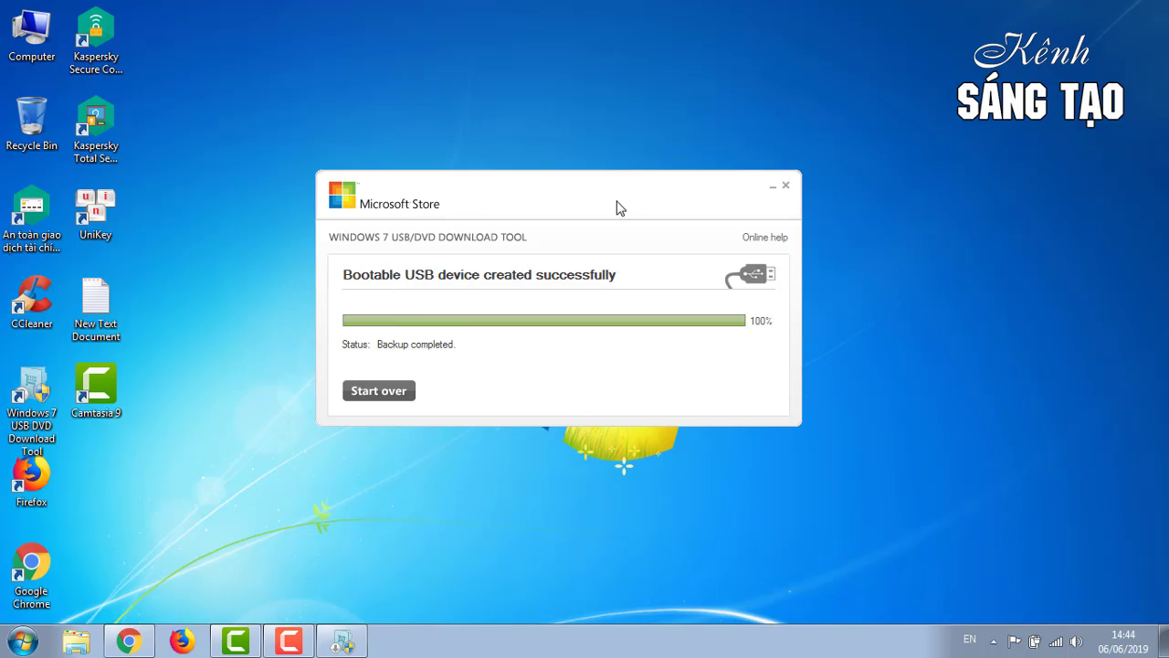
pyautogui.moveTo(618, 207)
pyautogui.mouseDown()
pyautogui.moveTo(634, 222)
pyautogui.moveTo(616, 155)
pyautogui.moveTo(658, 271)
pyautogui.moveTo(622, 202)
pyautogui.mouseUp()
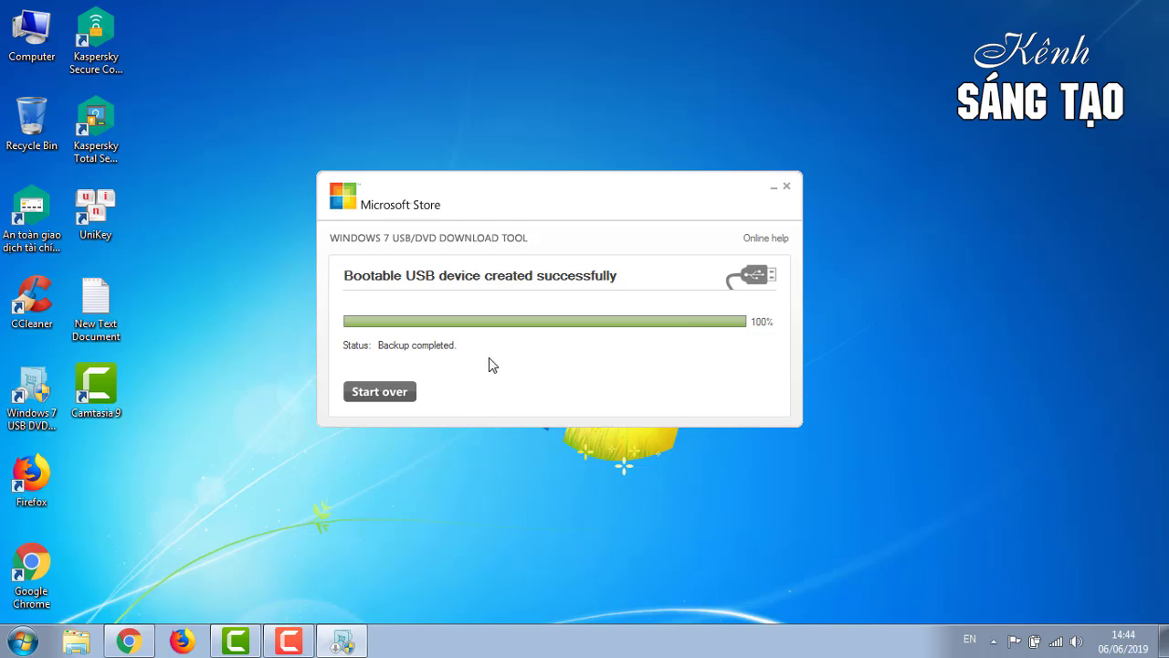
pyautogui.click(786, 187)
# Step: Open Removable Disk (F:) from Computer, examine the copied setup files and return to the drive overview
pyautogui.doubleClick(44, 33)
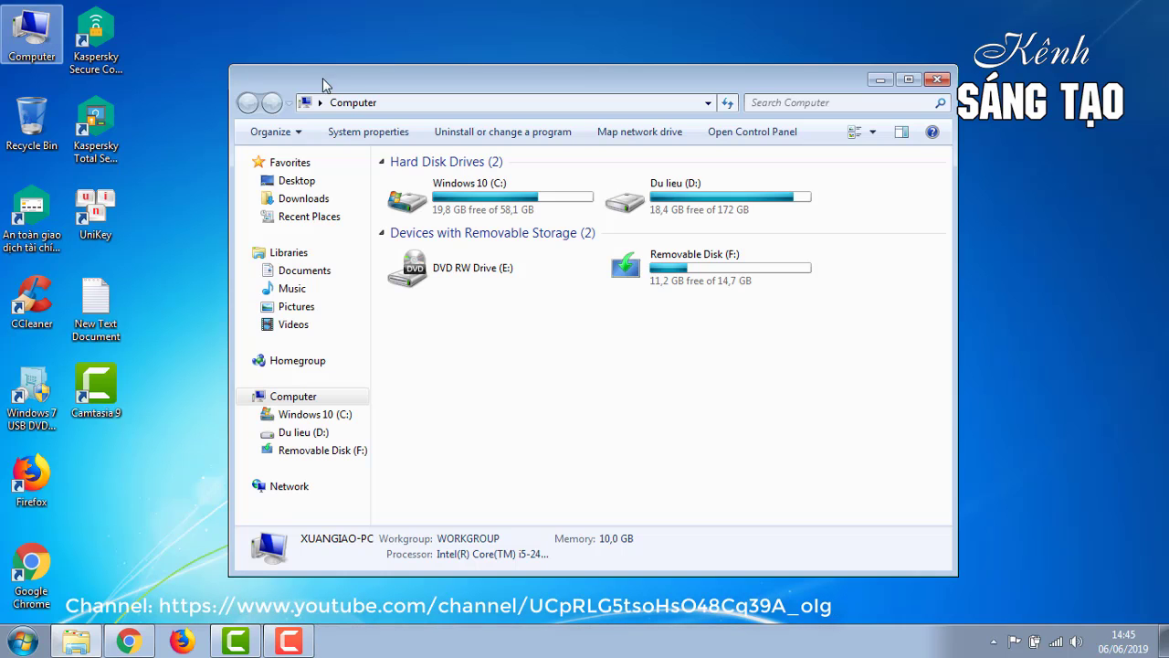
pyautogui.click(687, 274)
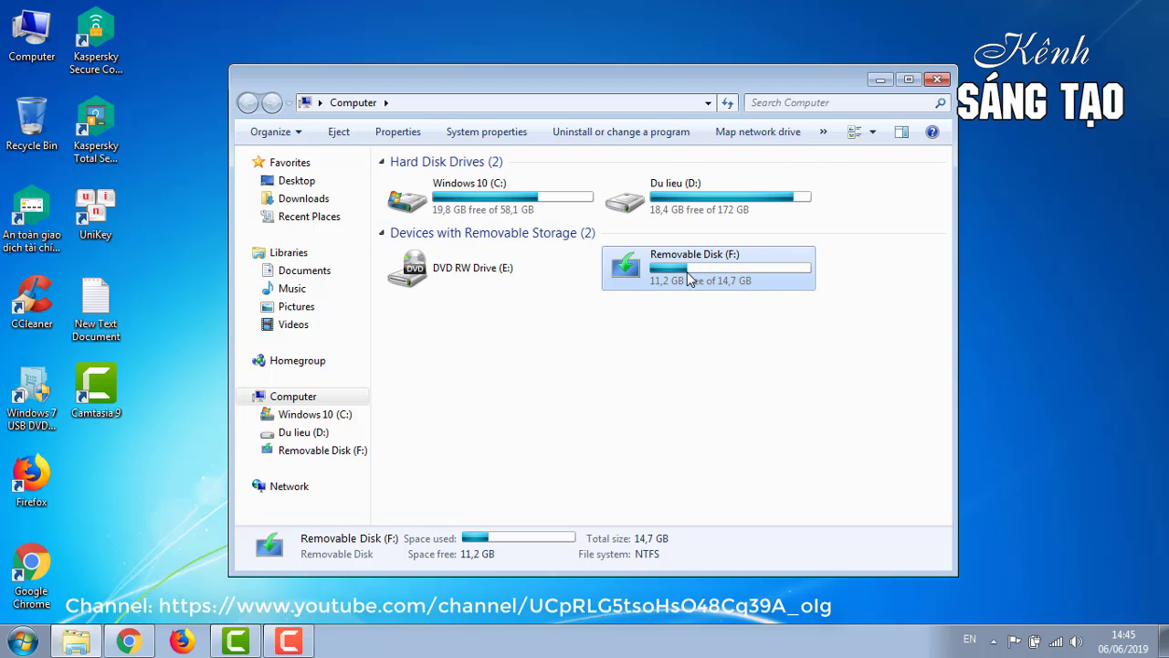
pyautogui.doubleClick(690, 275)
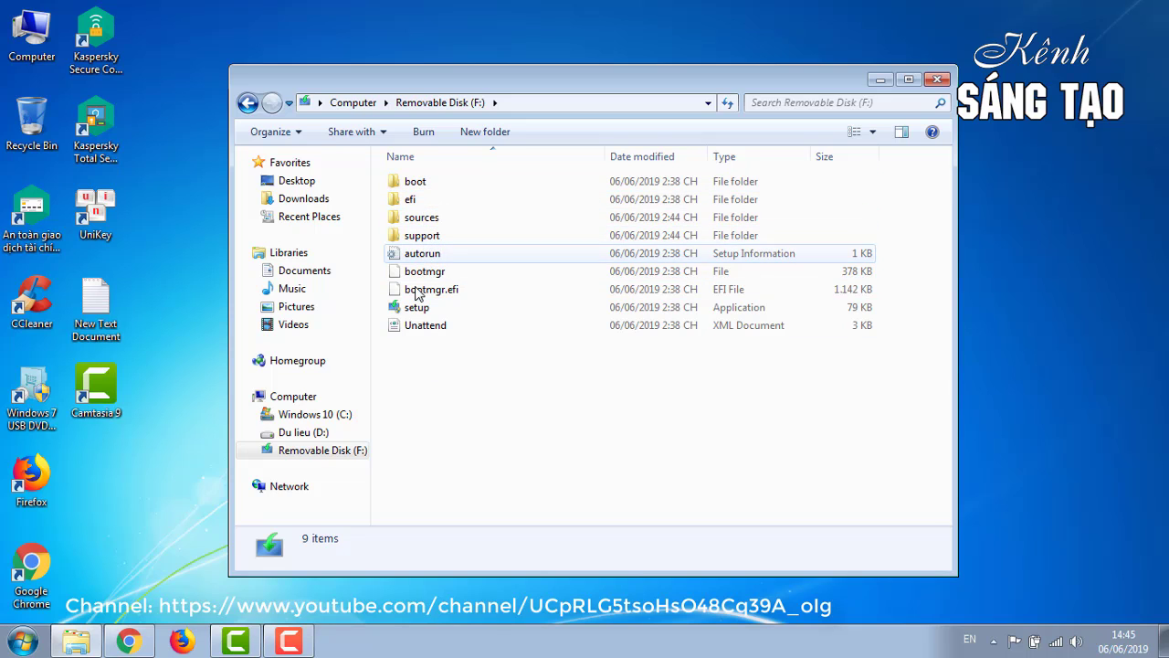
pyautogui.click(248, 102)
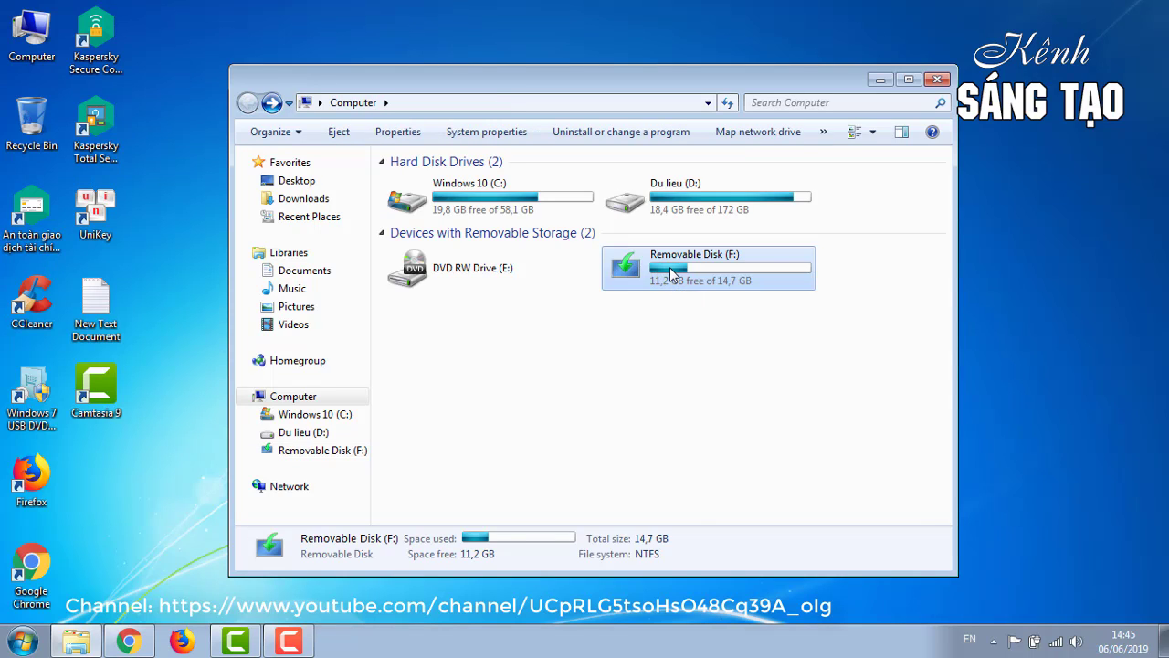
# Step: Check the file system and used space of Removable Disk (F:) in its properties and close them
pyautogui.rightClick(672, 274)
pyautogui.click(717, 612)
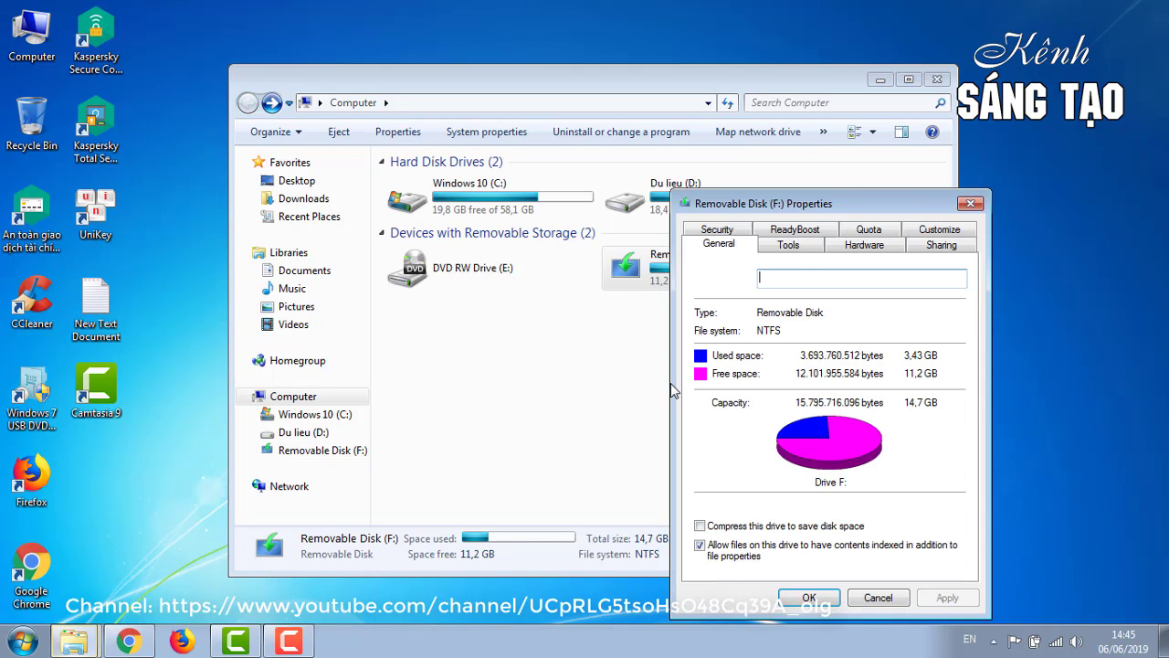
pyautogui.moveTo(825, 203); pyautogui.dragTo(641, 182)
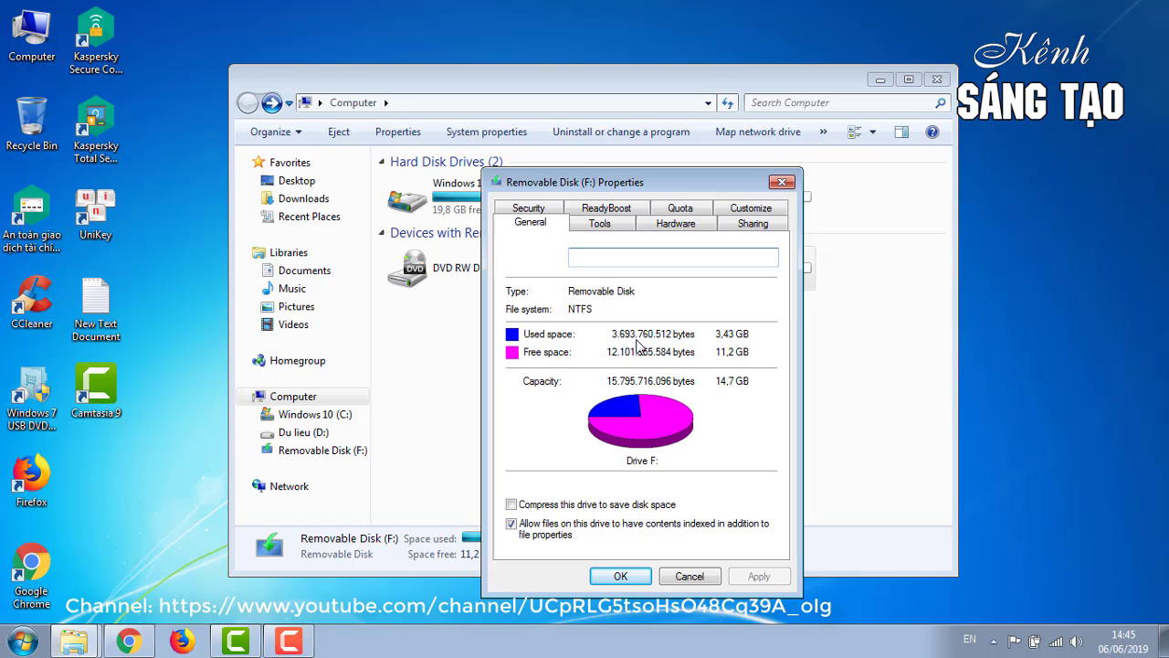
pyautogui.click(782, 182)
pyautogui.click(782, 365)
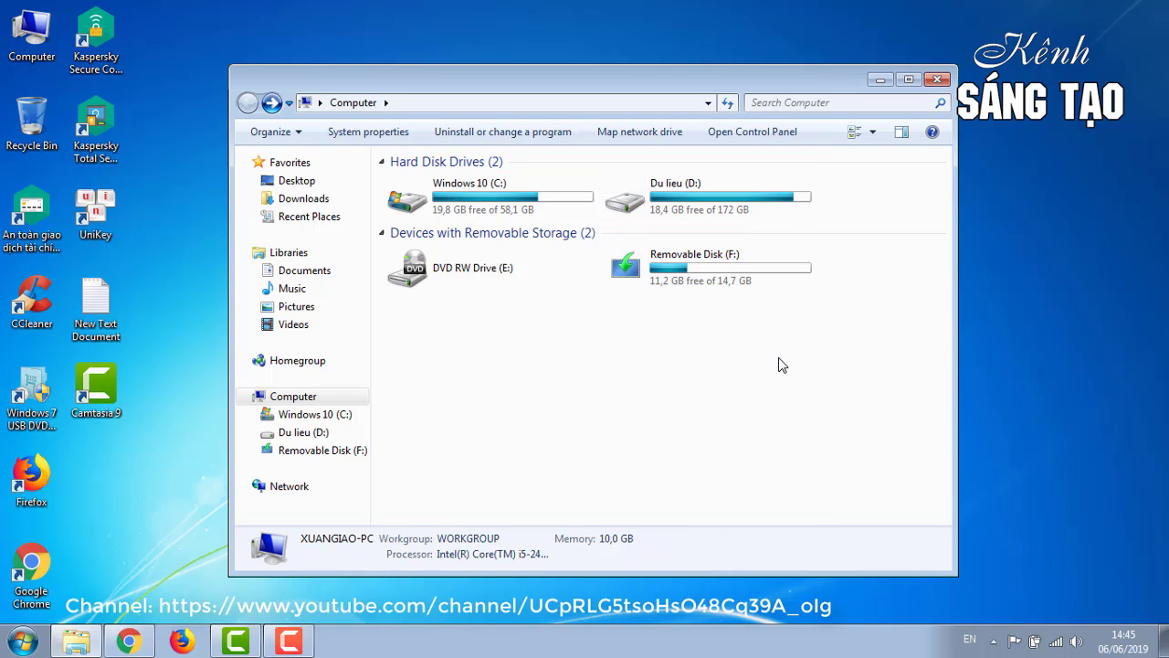
# Step: View the contents of Removable Disk (F:) once more and close the Computer window
pyautogui.doubleClick(728, 274)
pyautogui.click(246, 103)
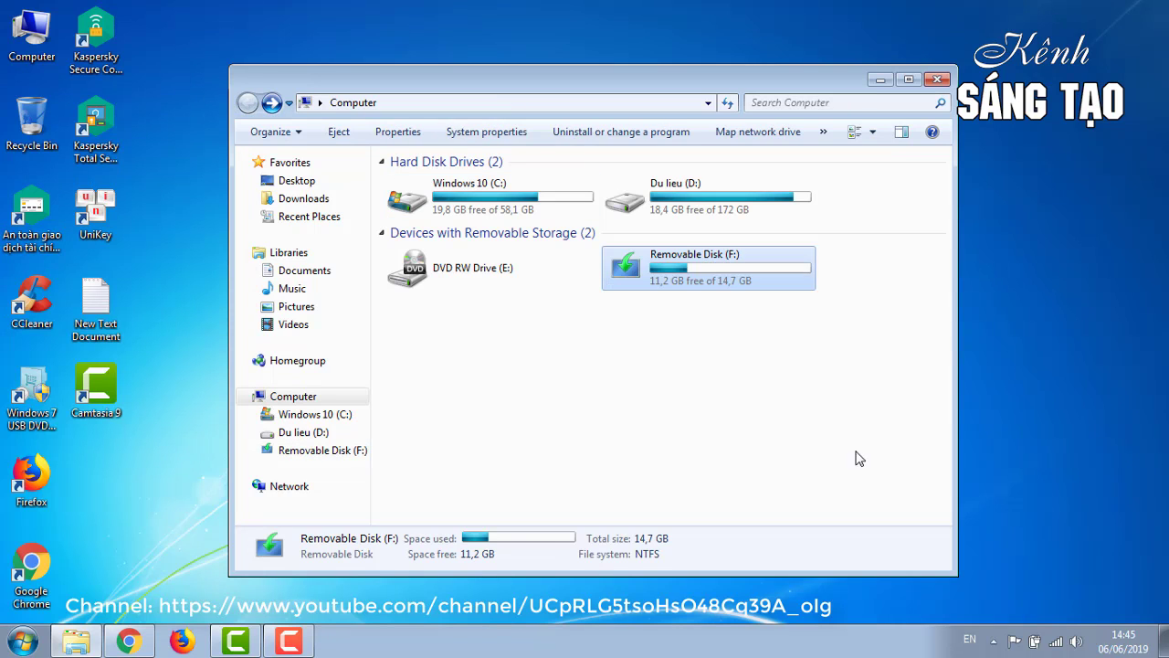
pyautogui.click(764, 406)
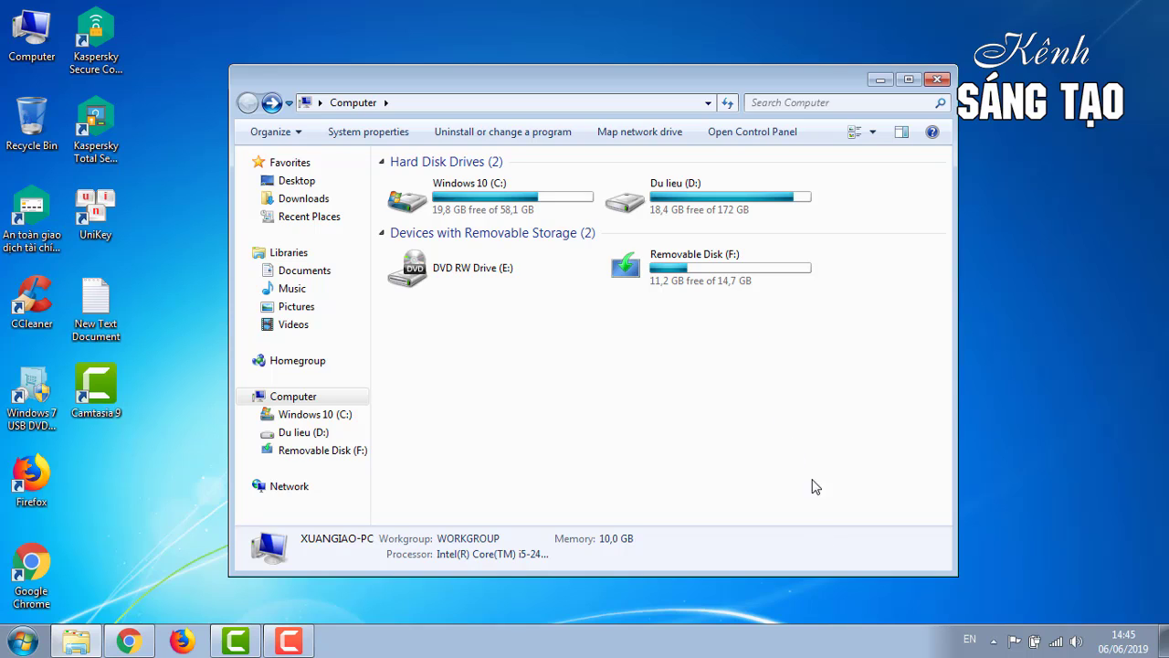
pyautogui.click(937, 80)
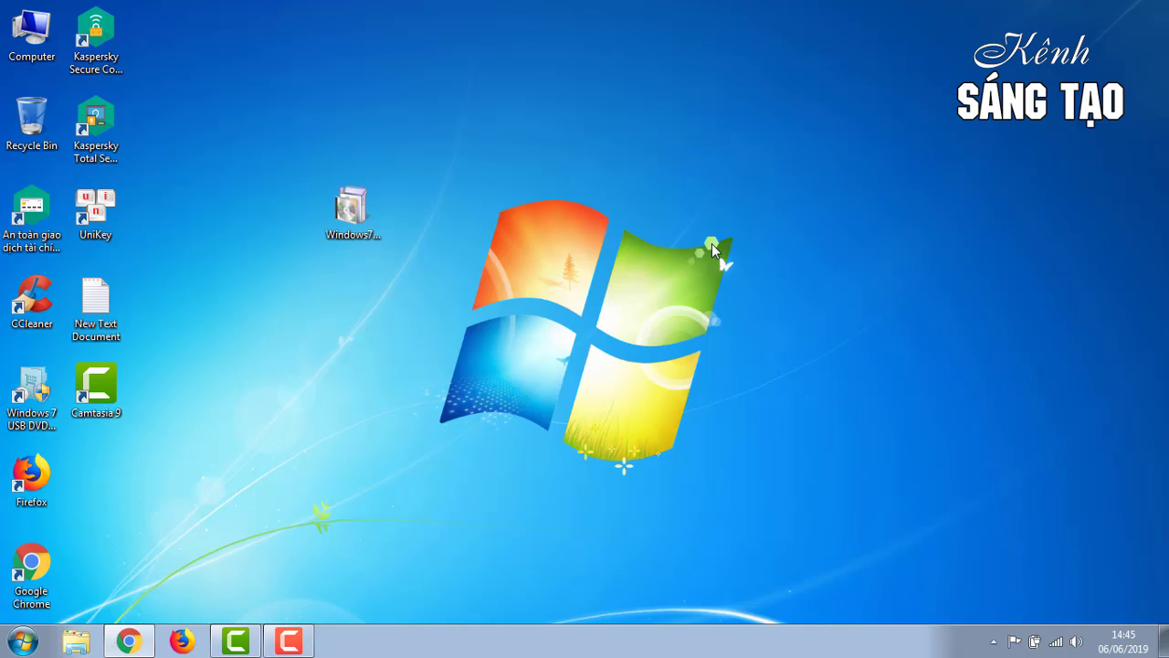